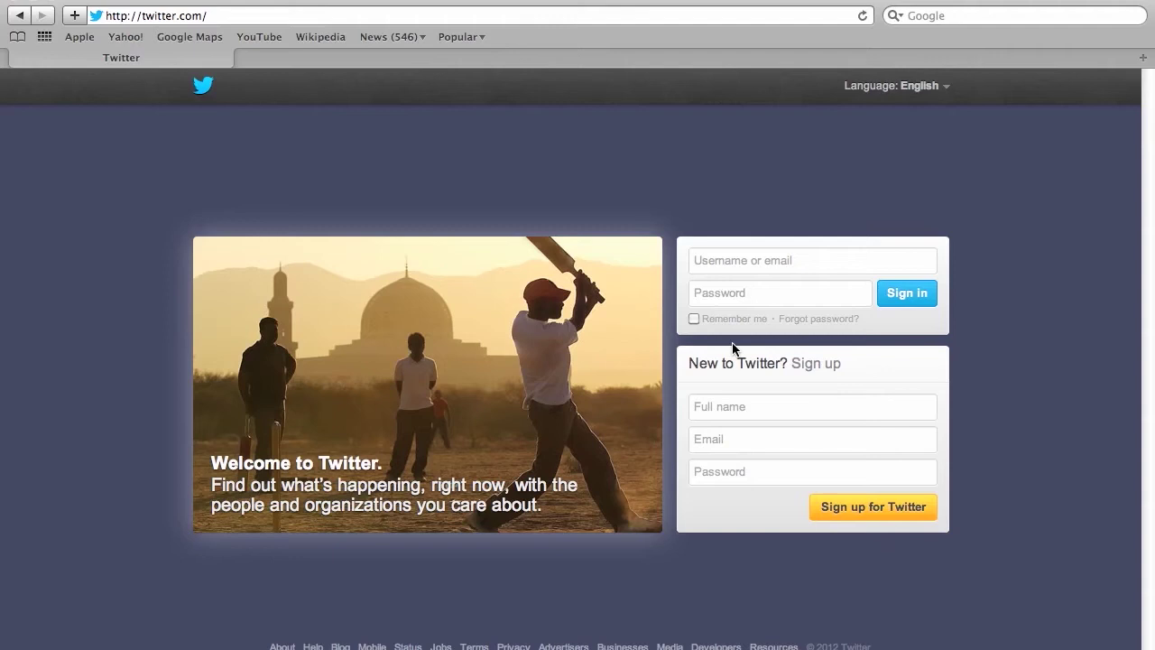
Fill the Twitter sign-up form with the full name, e-mail address, password and username.
left_click(847, 510)
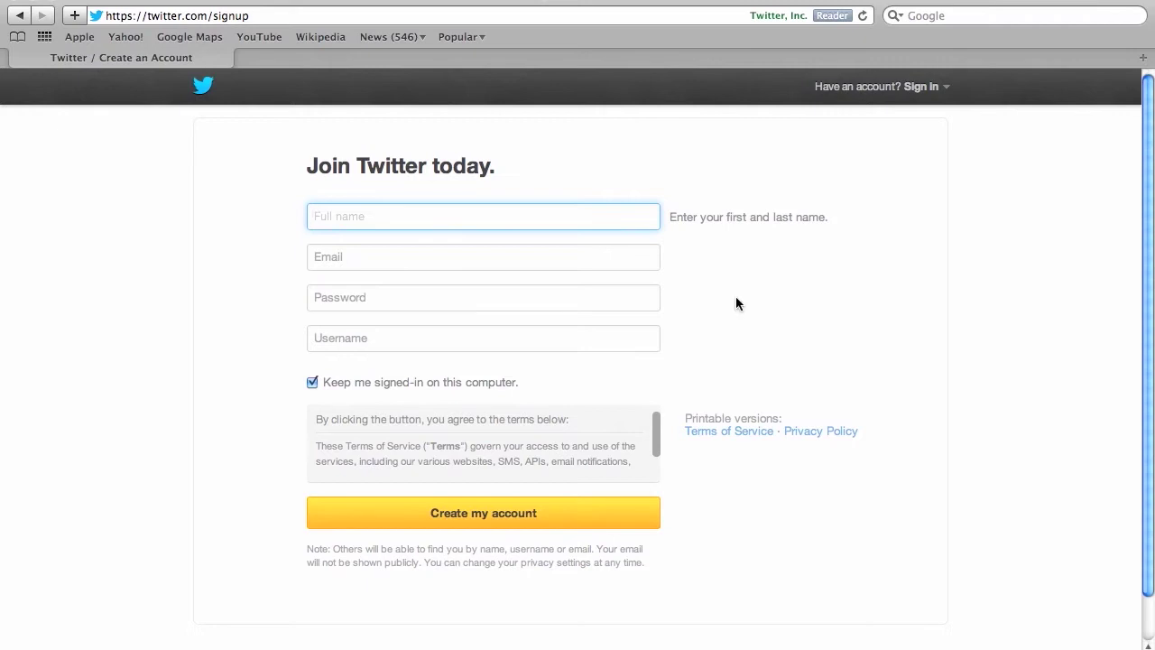
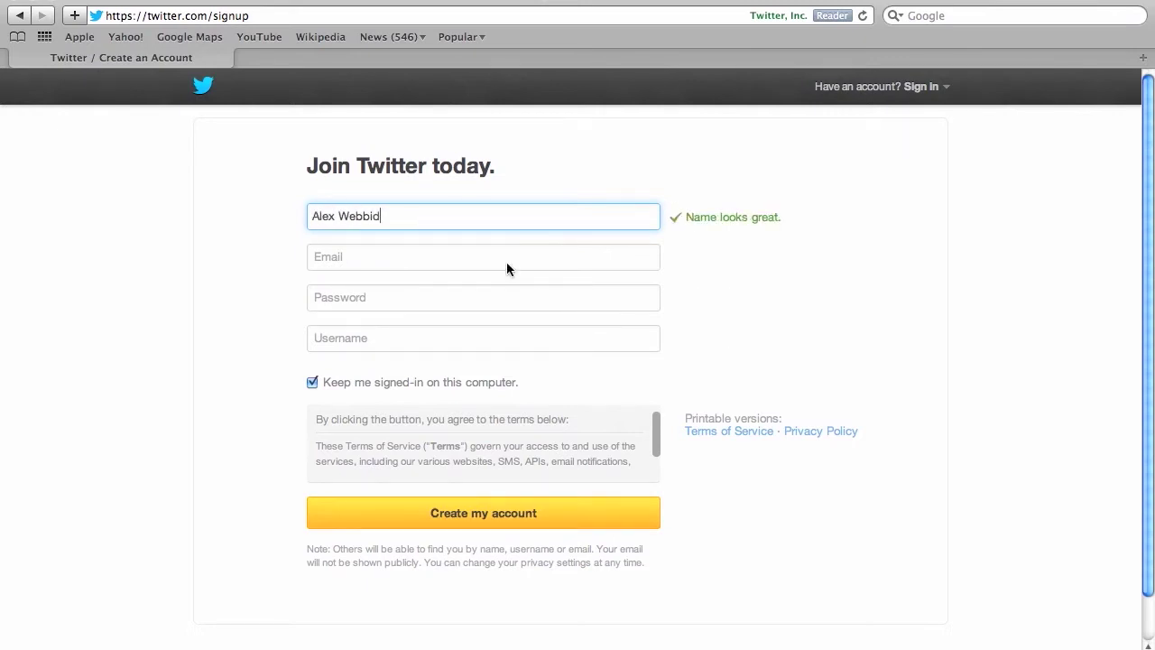
left_click(507, 262)
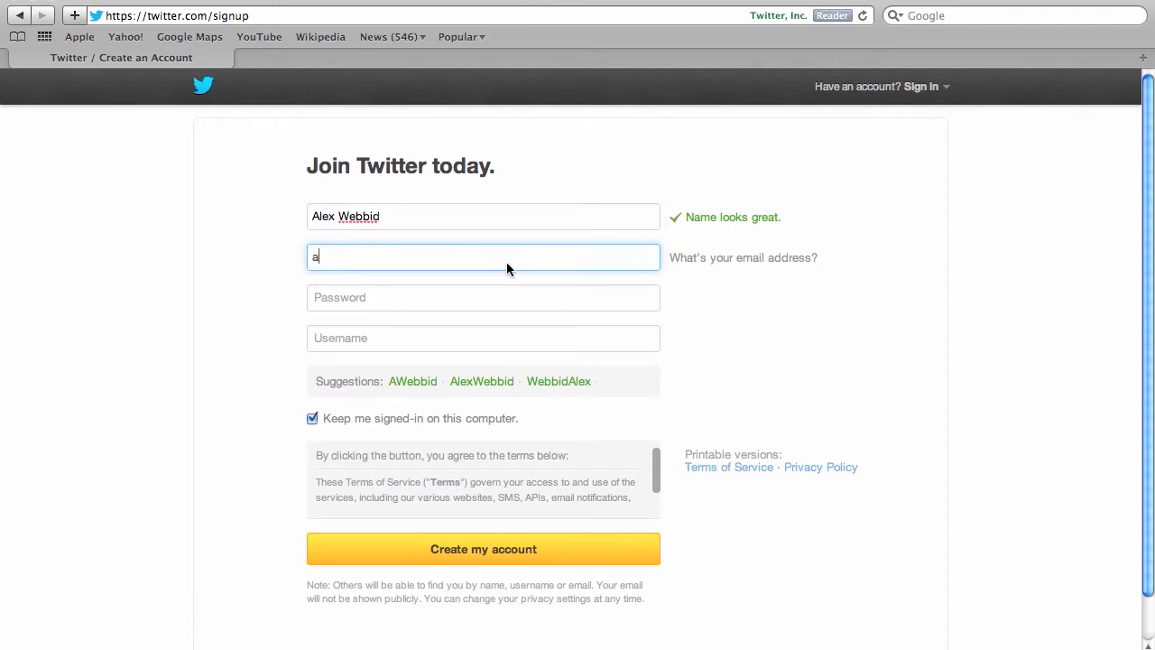
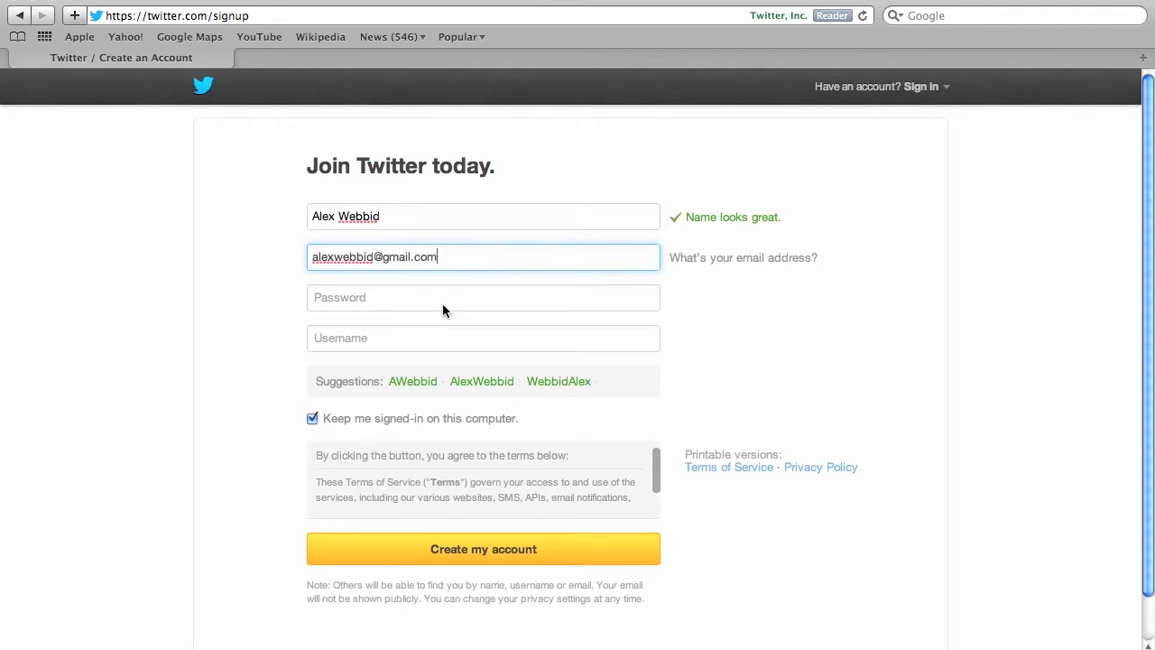
left_click(441, 302)
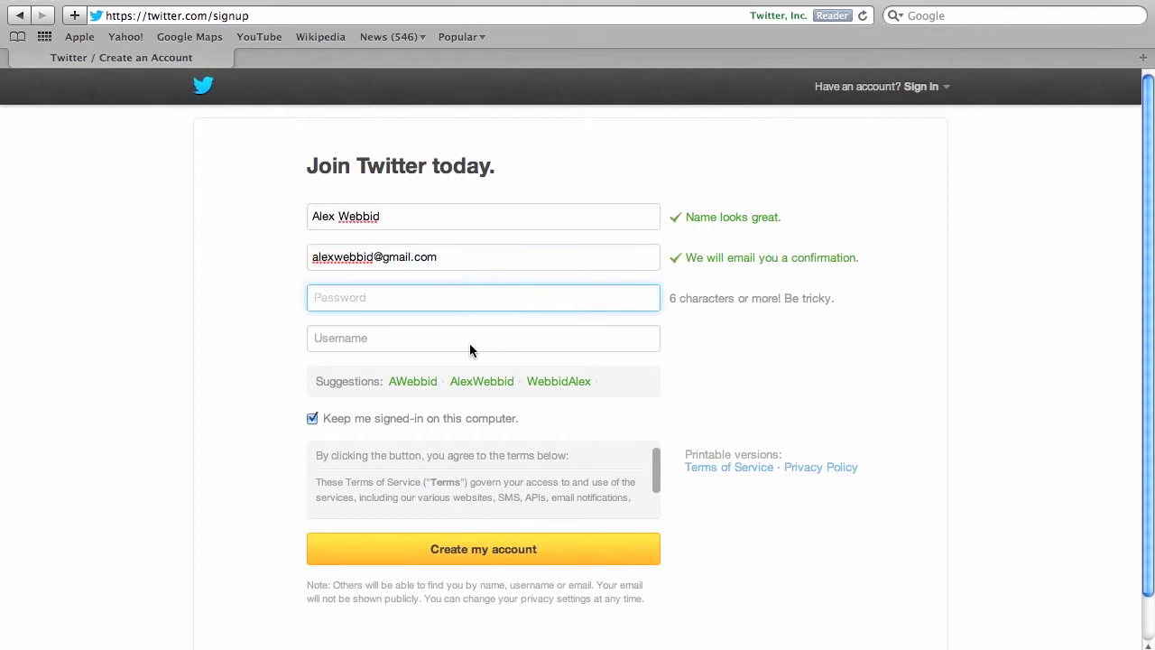
type("••••••••••")
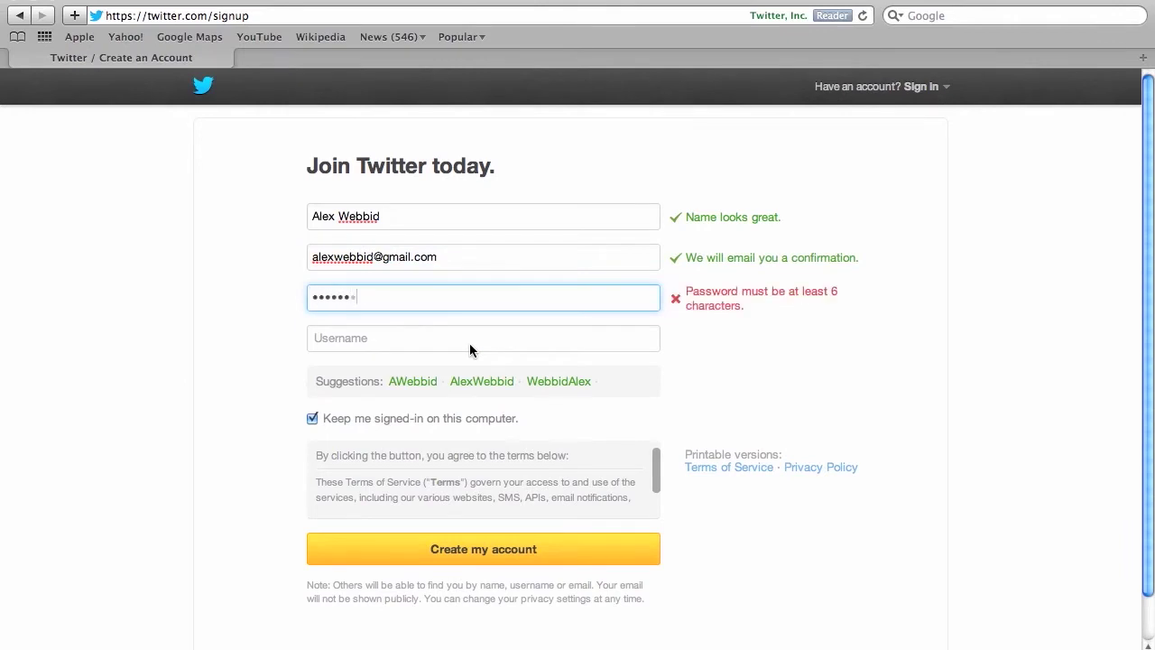
left_click(451, 338)
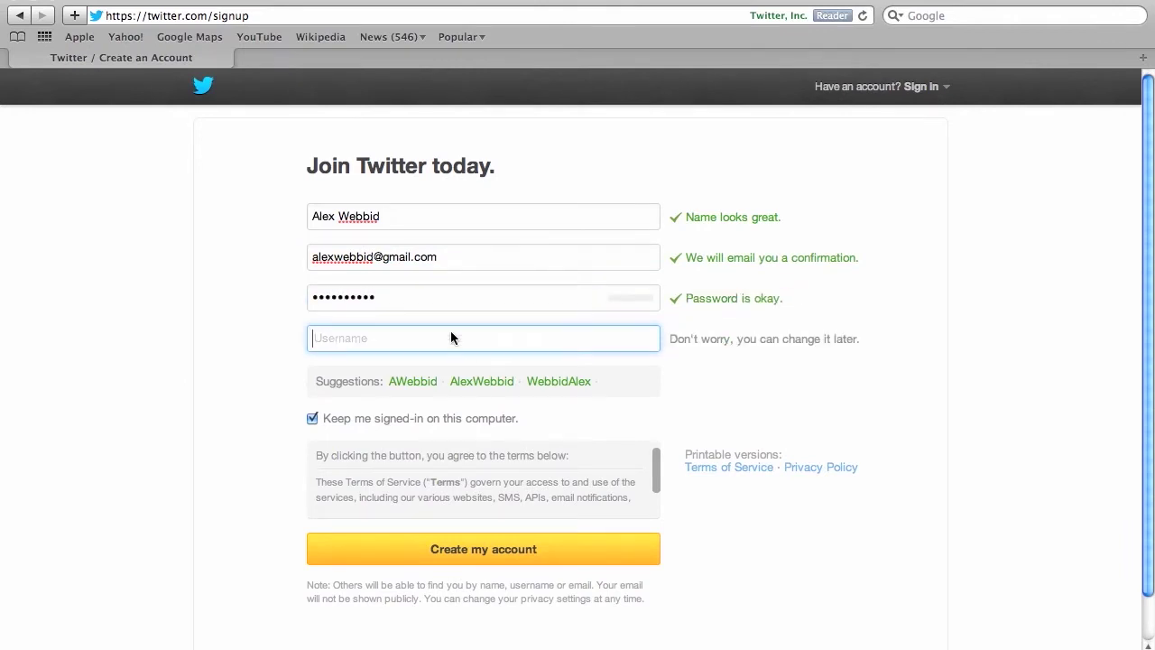
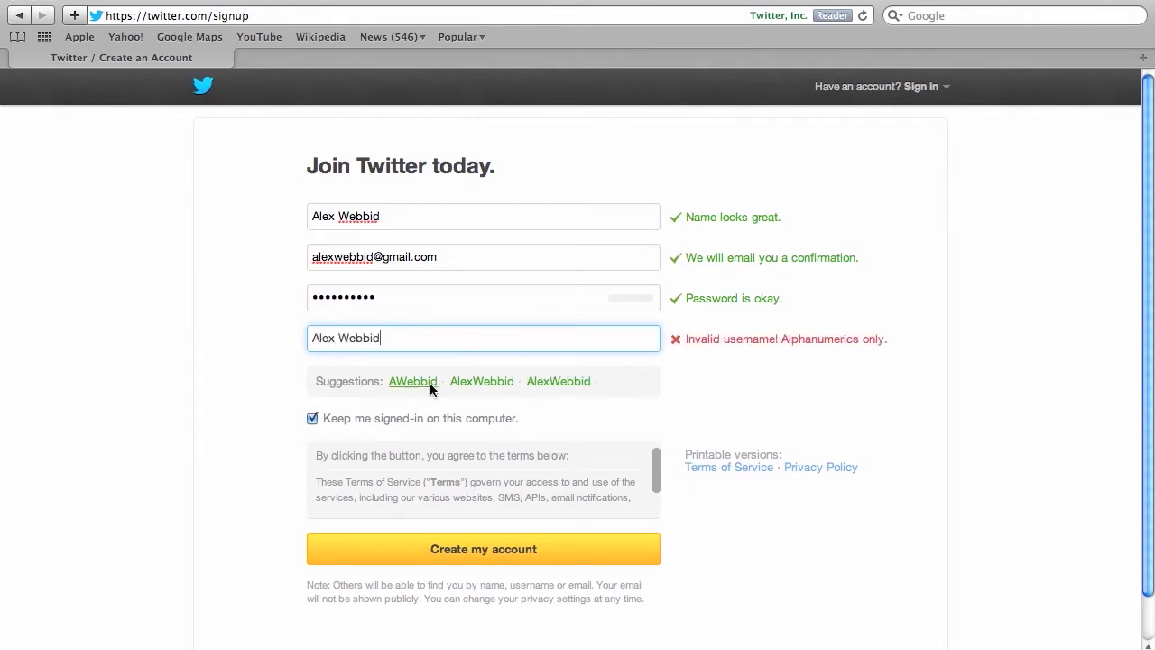
Change the username to all lowercase with no space, and turn off Keep me signed-in.
left_click(342, 336)
key("BackSpace")
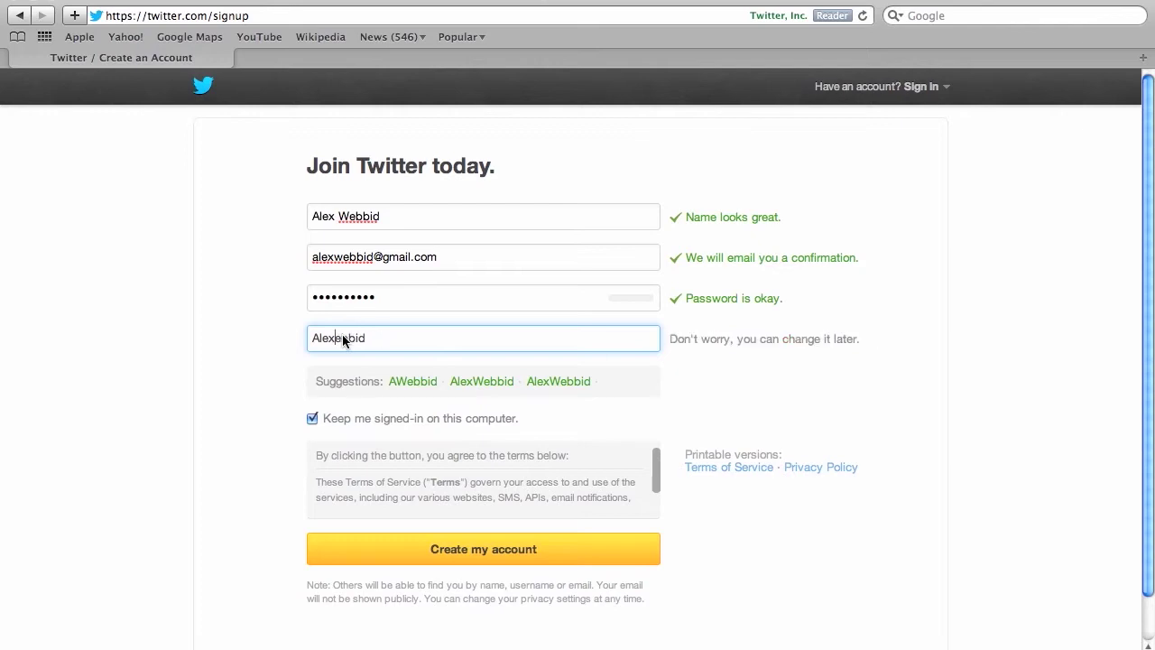
key("Delete")
type("w")
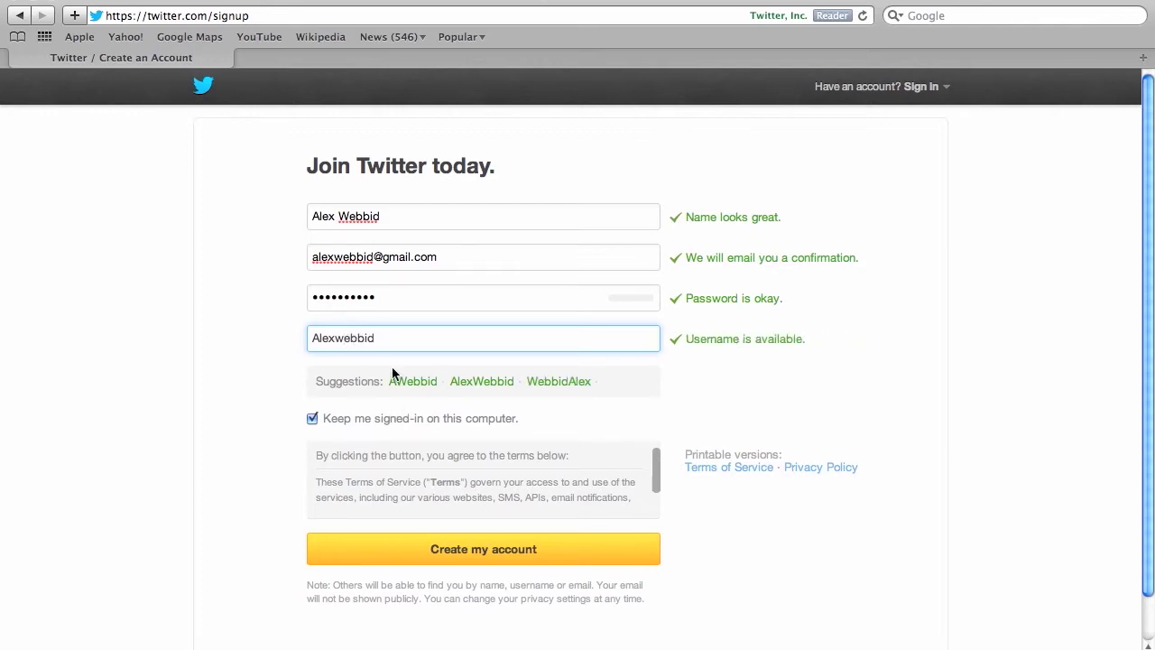
left_click(318, 338)
key("BackSpace")
type("a")
left_click(312, 418)
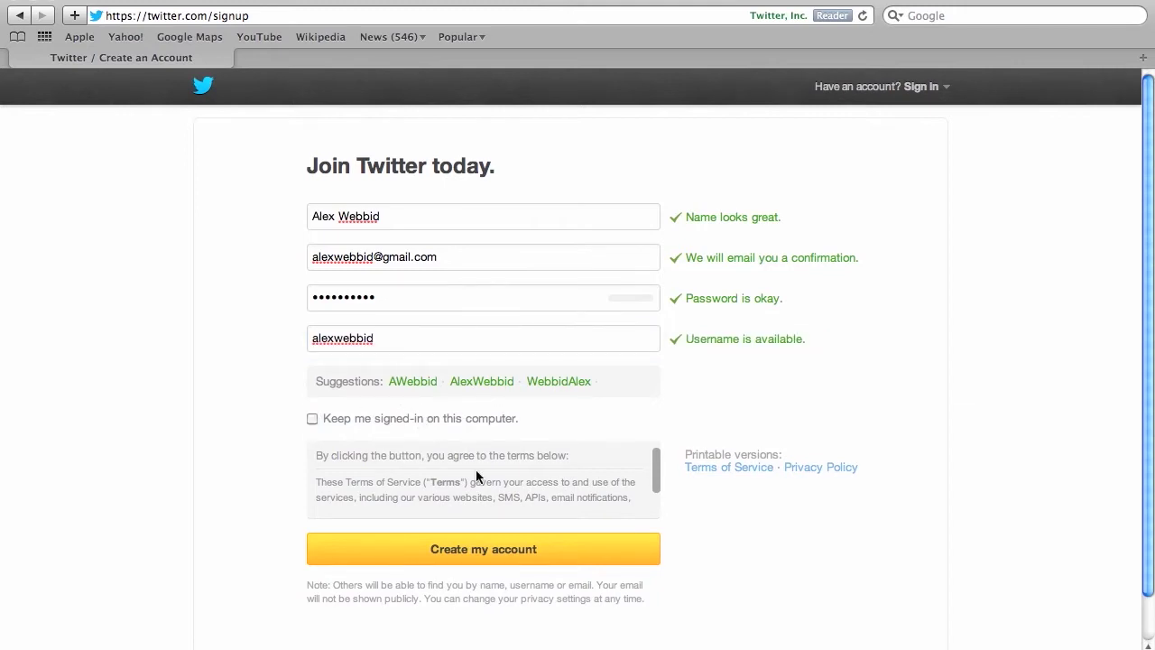
scroll(475, 469, "down", 10)
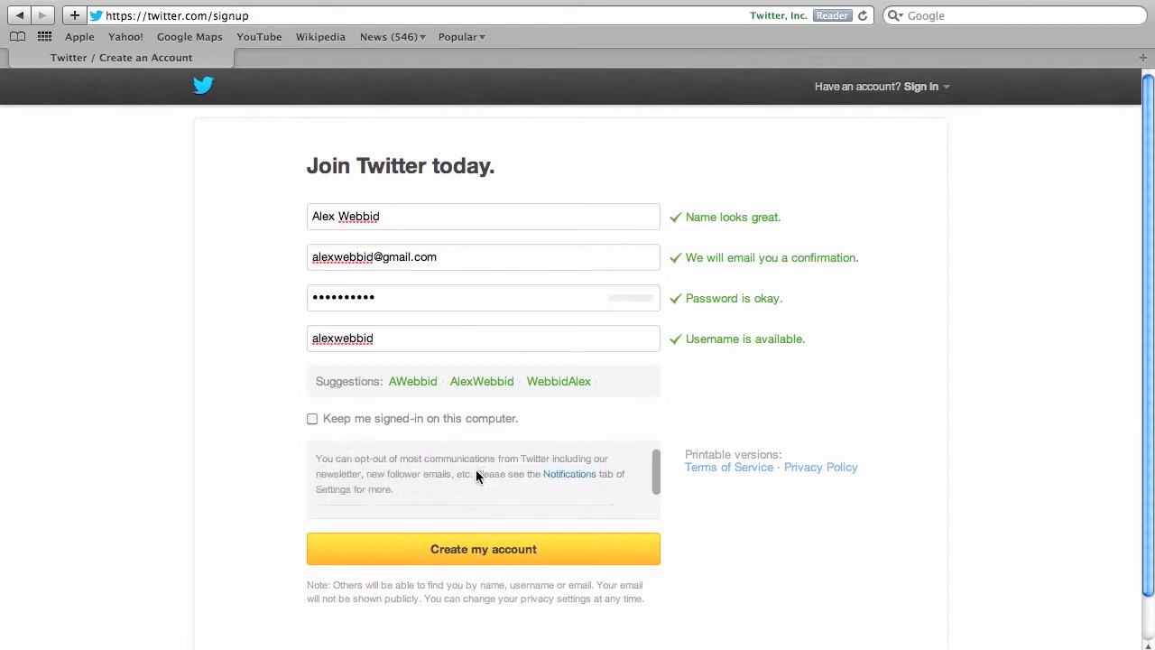
scroll(476, 469, "down", 15)
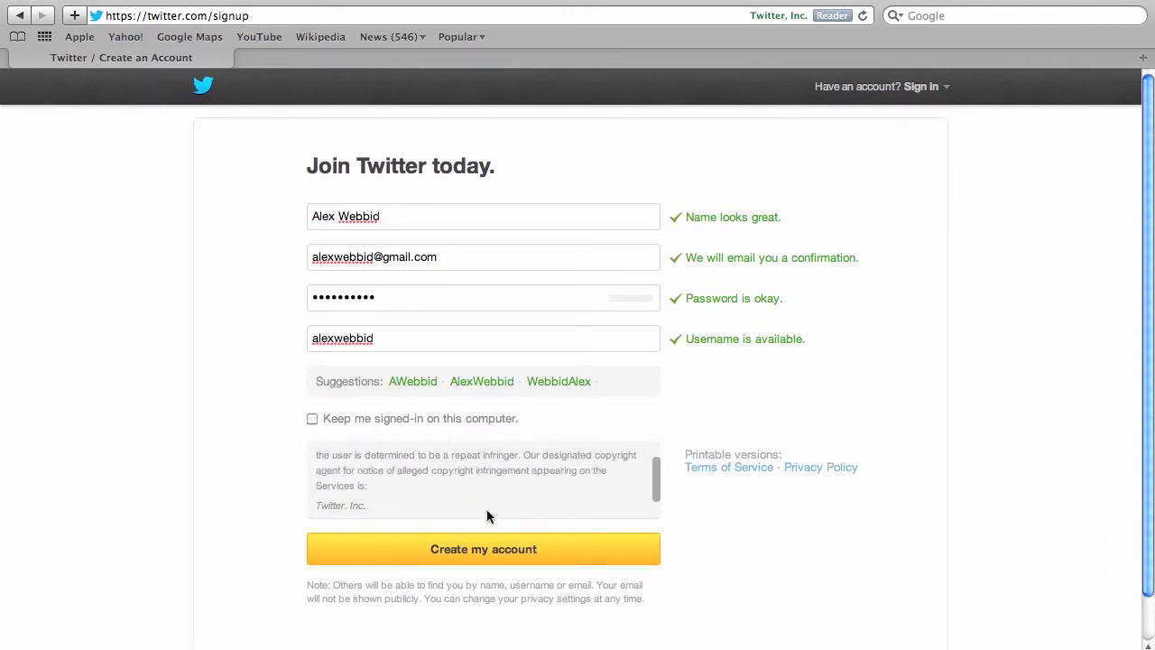
Create the account, then read the 'Confirm your Twitter account' e-mail in Gmail.
left_click(495, 555)
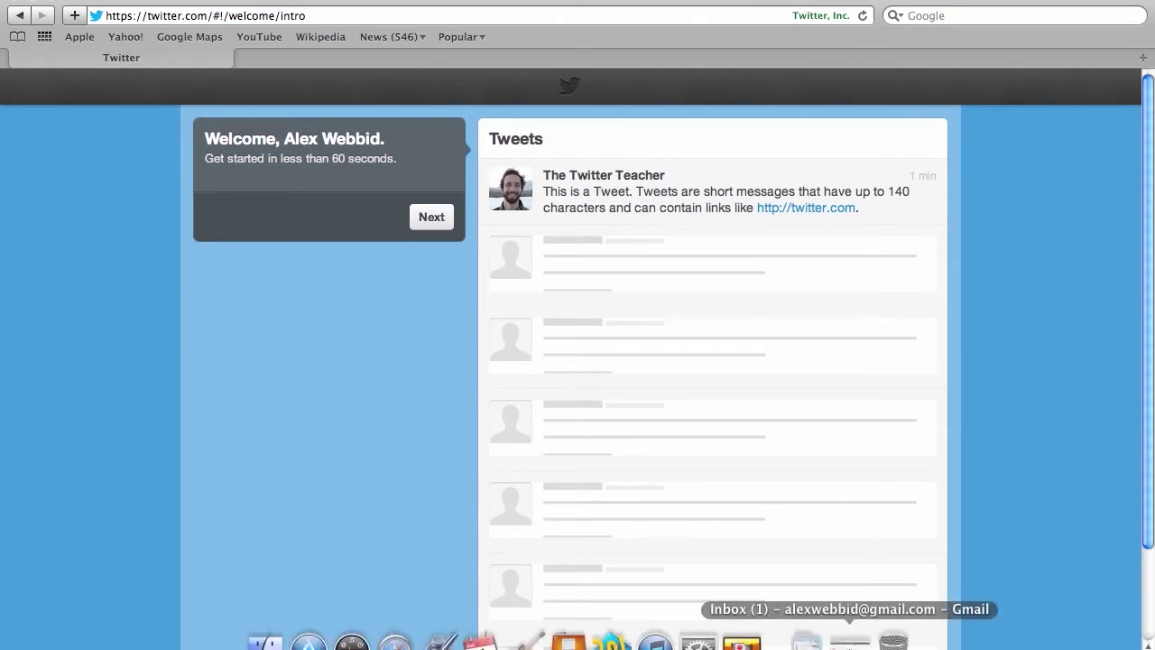
left_click(828, 639)
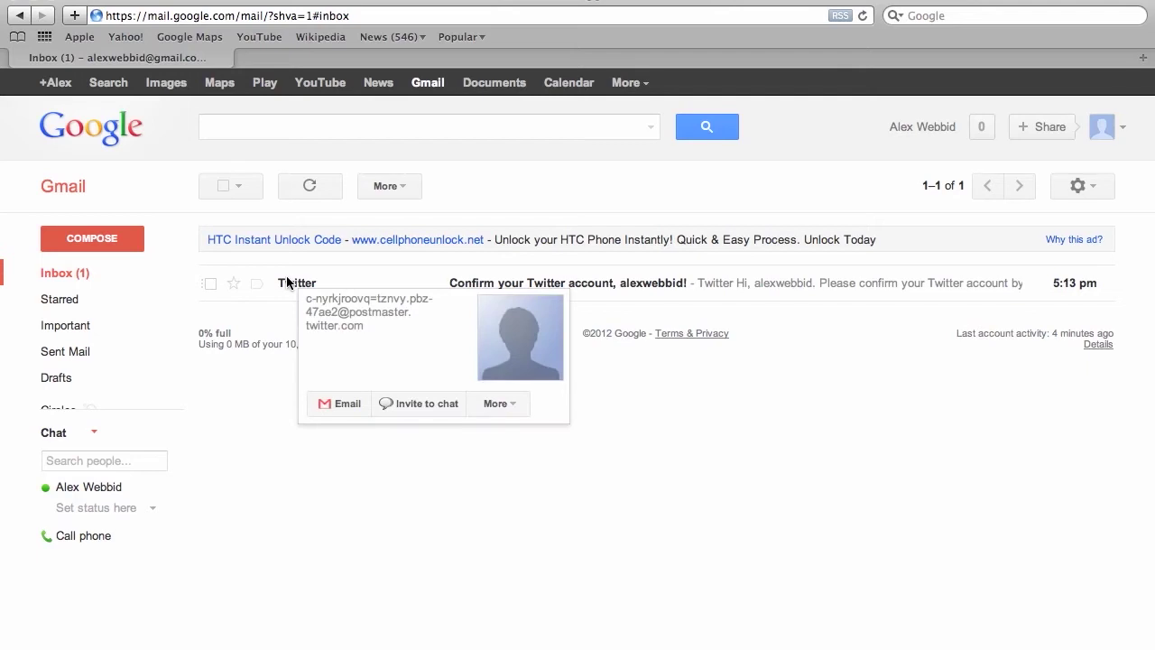
left_click(288, 283)
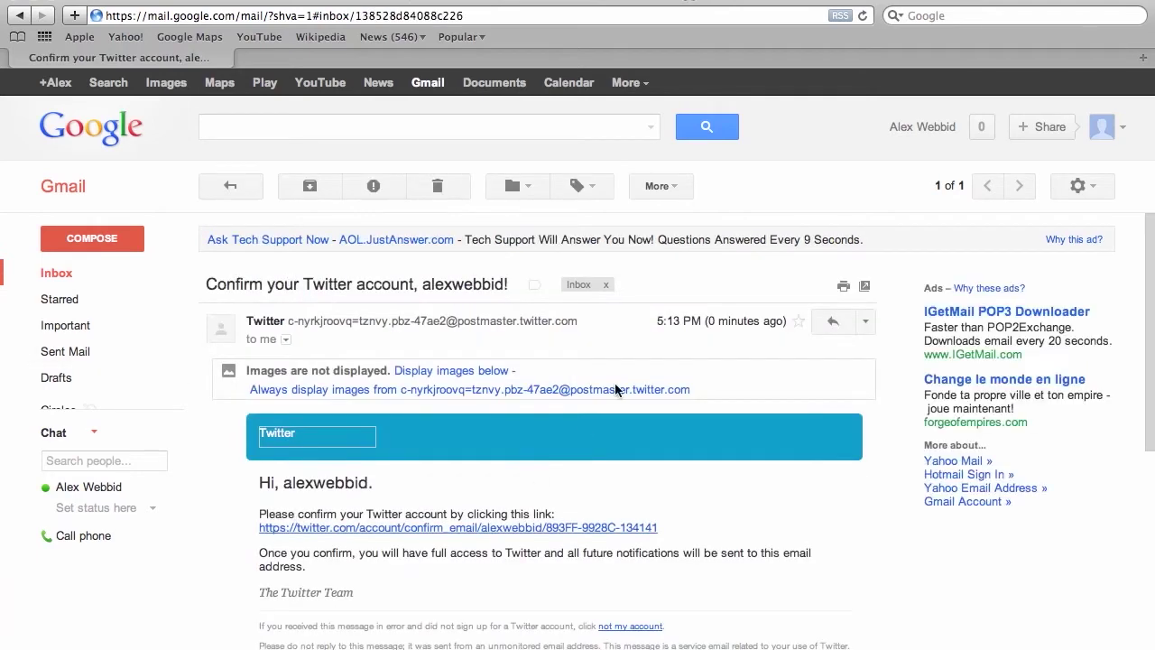
scroll(615, 389, "down", 10)
scroll(615, 389, "up", 10)
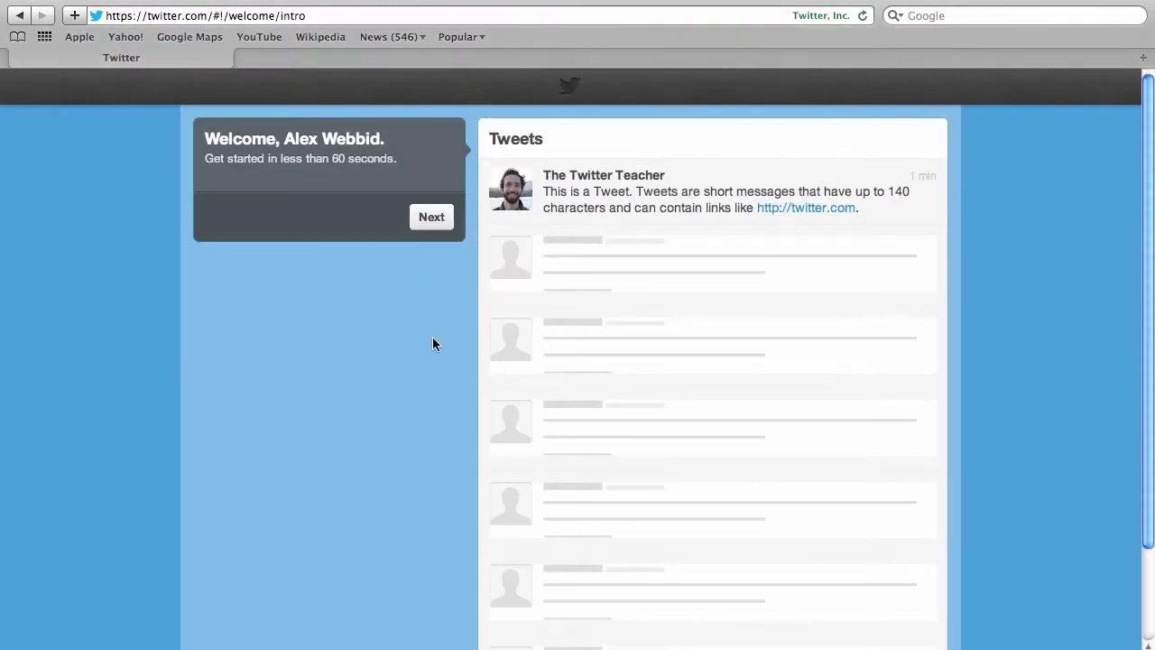
Start the welcome setup and skip the Build your timeline and See who's here steps.
left_click(432, 217)
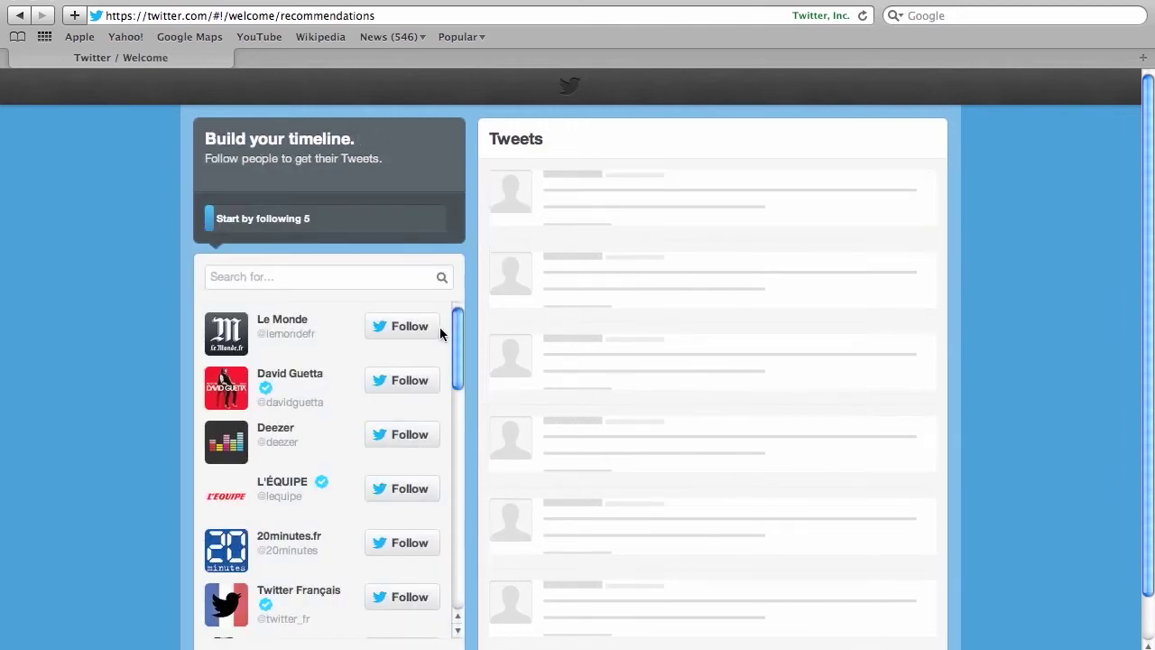
scroll(533, 225, "down", 1)
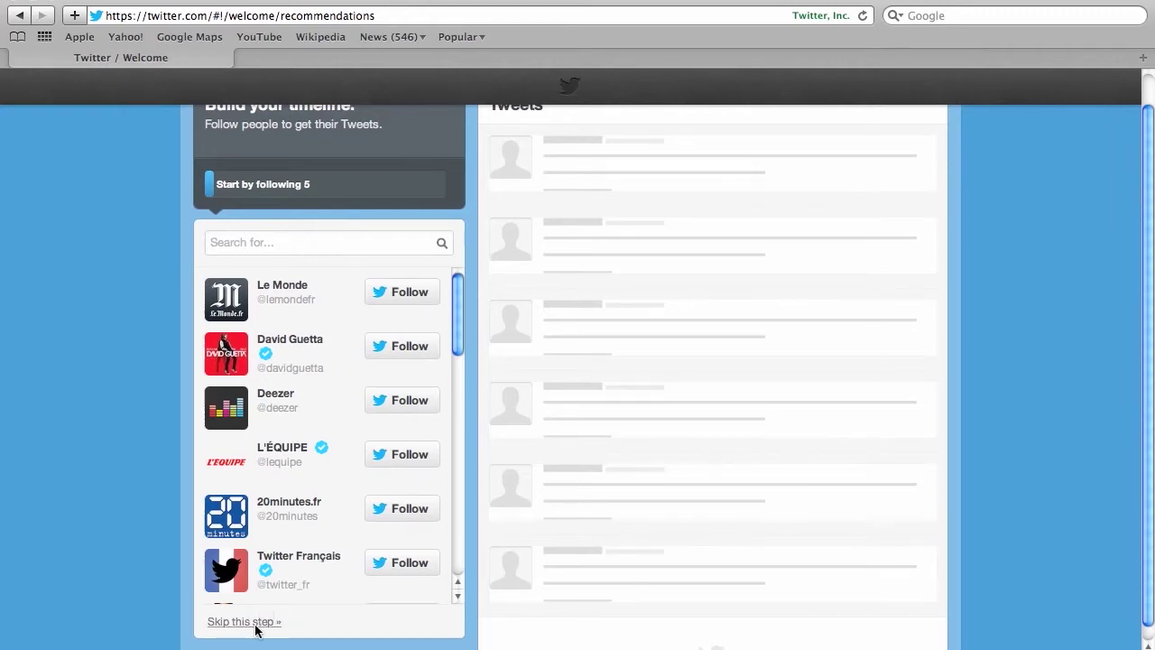
left_click(225, 624)
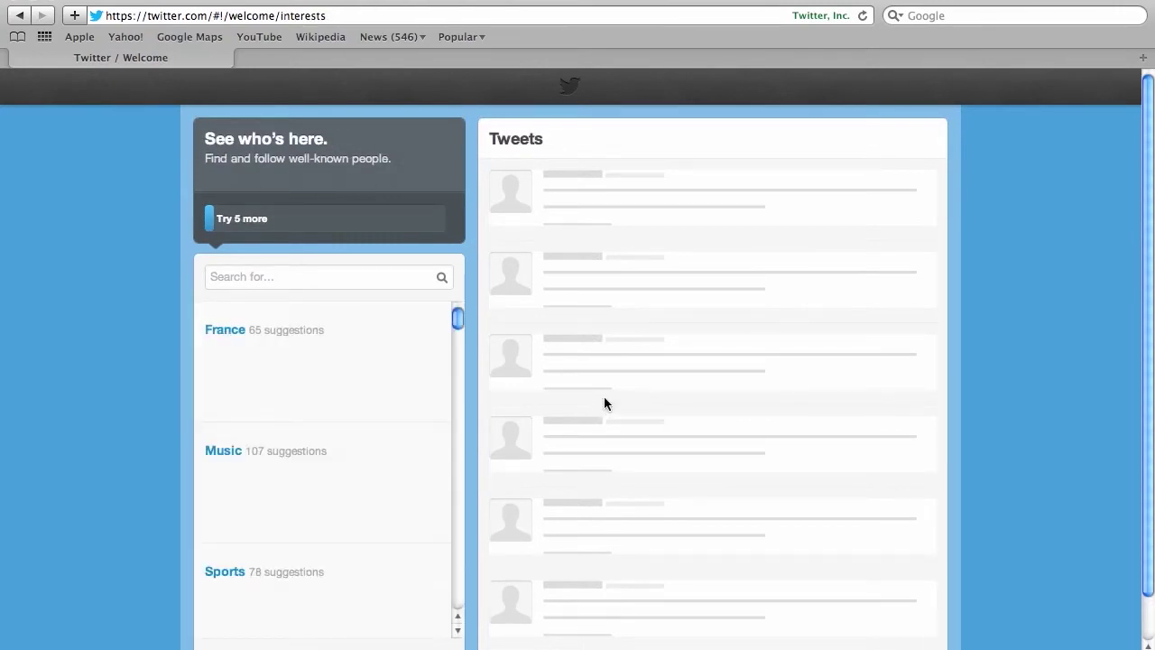
scroll(604, 400, "down", 1)
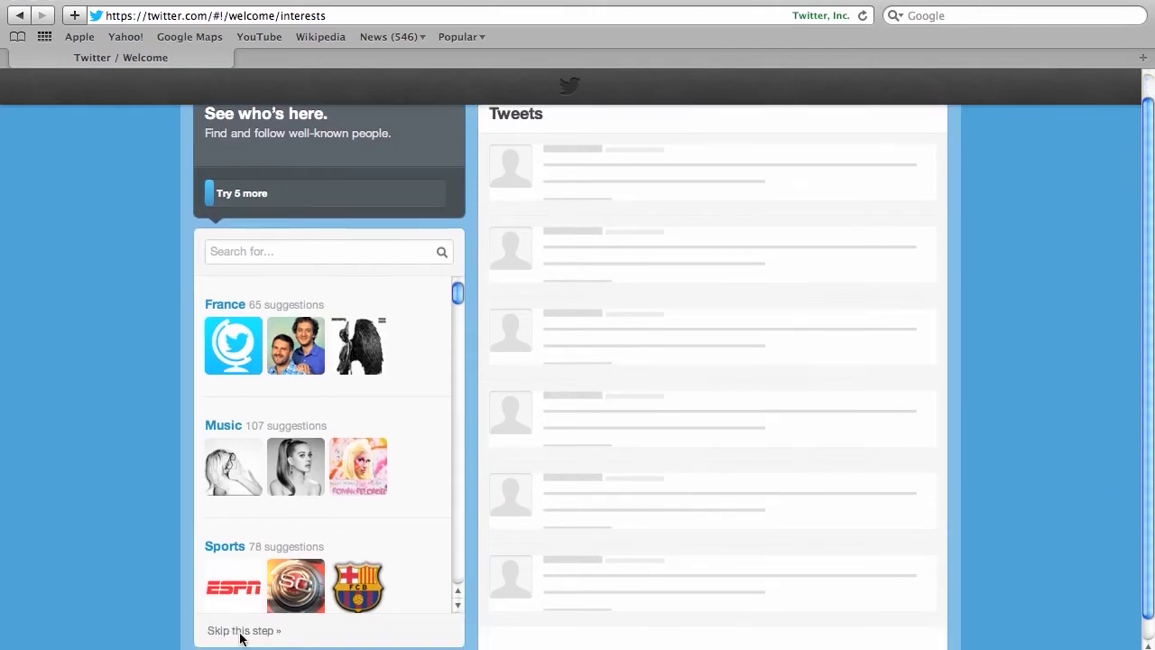
left_click(243, 630)
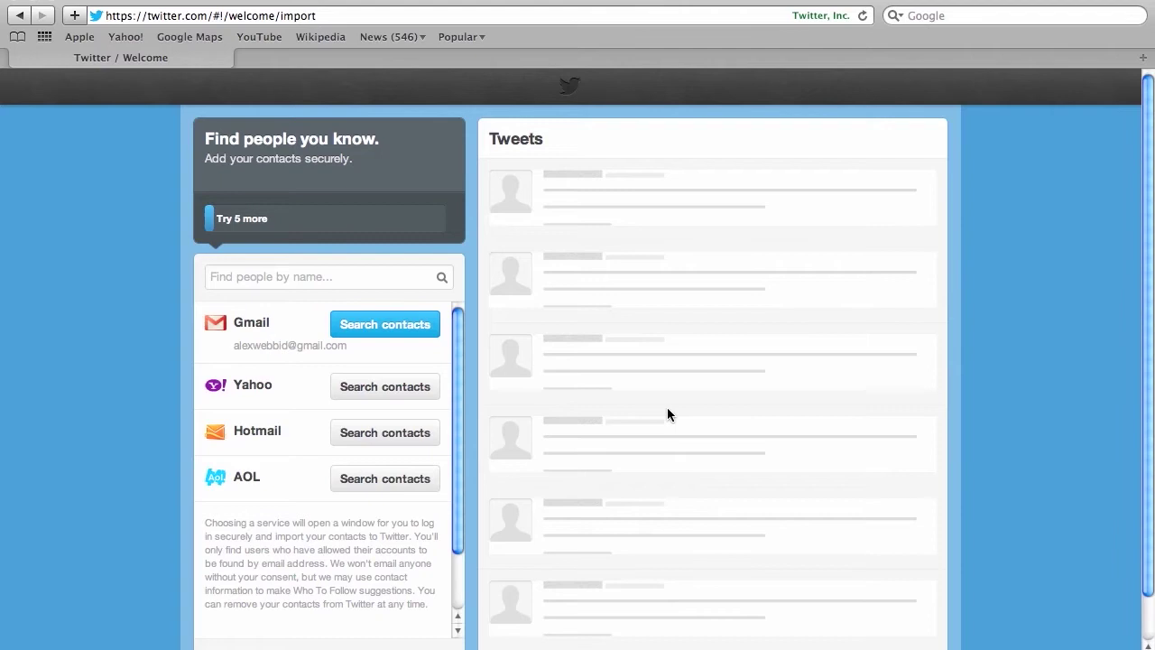
Skip the find-people step and upload 'twitter logo.png' as the profile photo.
left_click(256, 644)
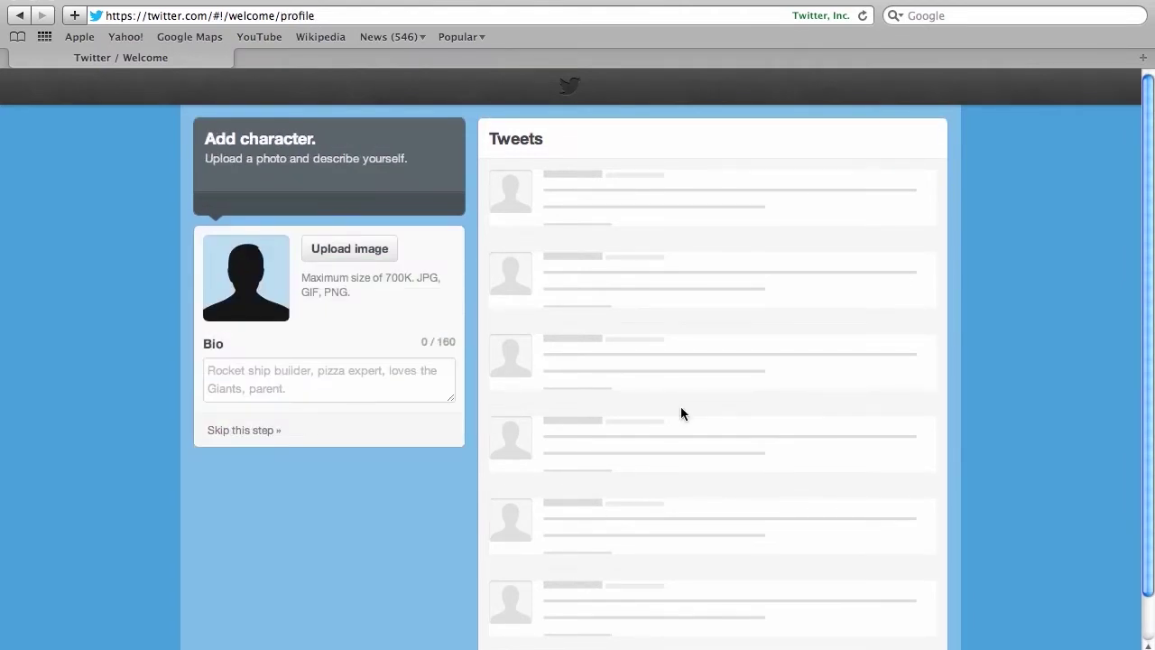
left_click(361, 249)
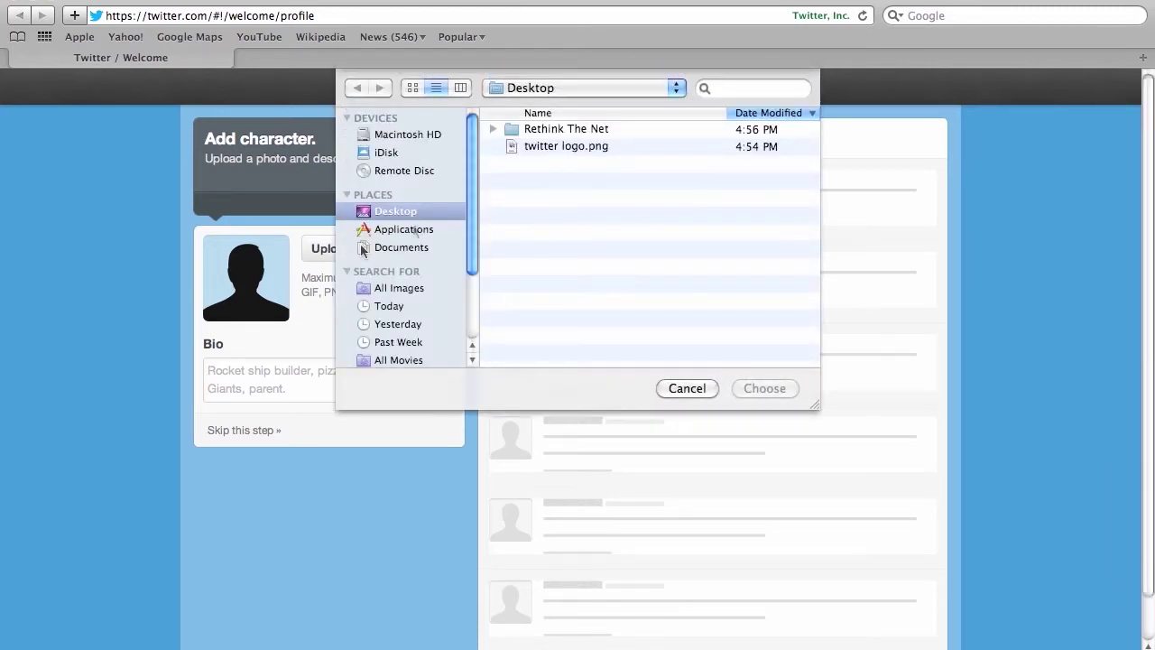
left_click(604, 144)
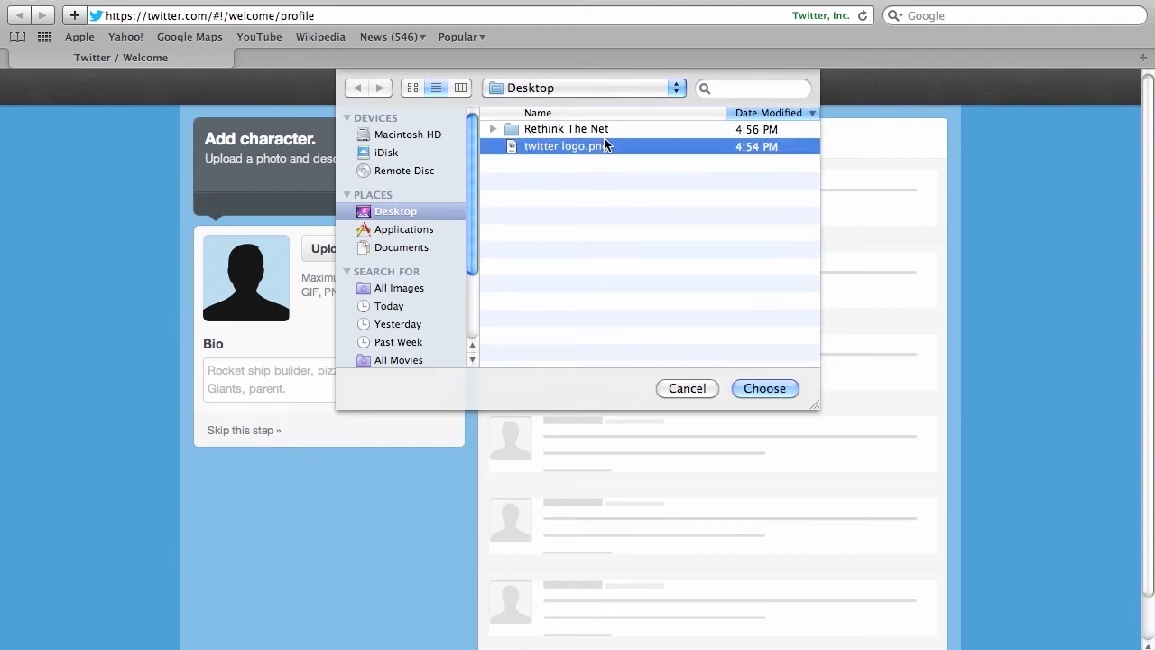
left_click(756, 387)
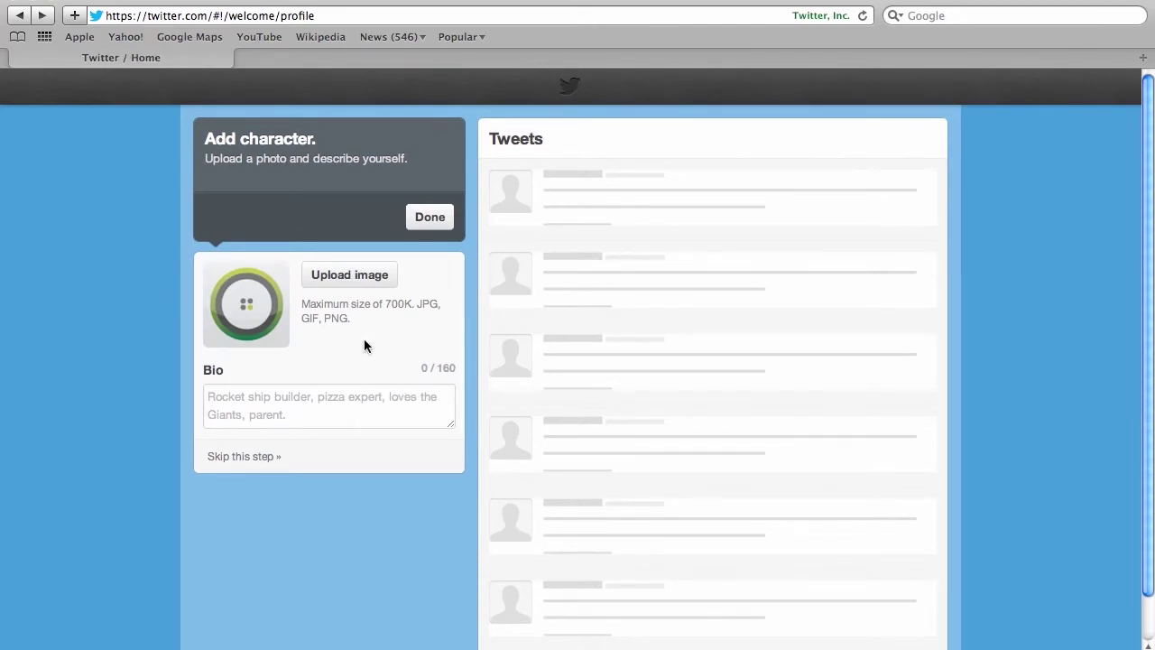
Write the bio, then shorten 'the twitter account where' to 'where'.
left_click(348, 398)
type("This")
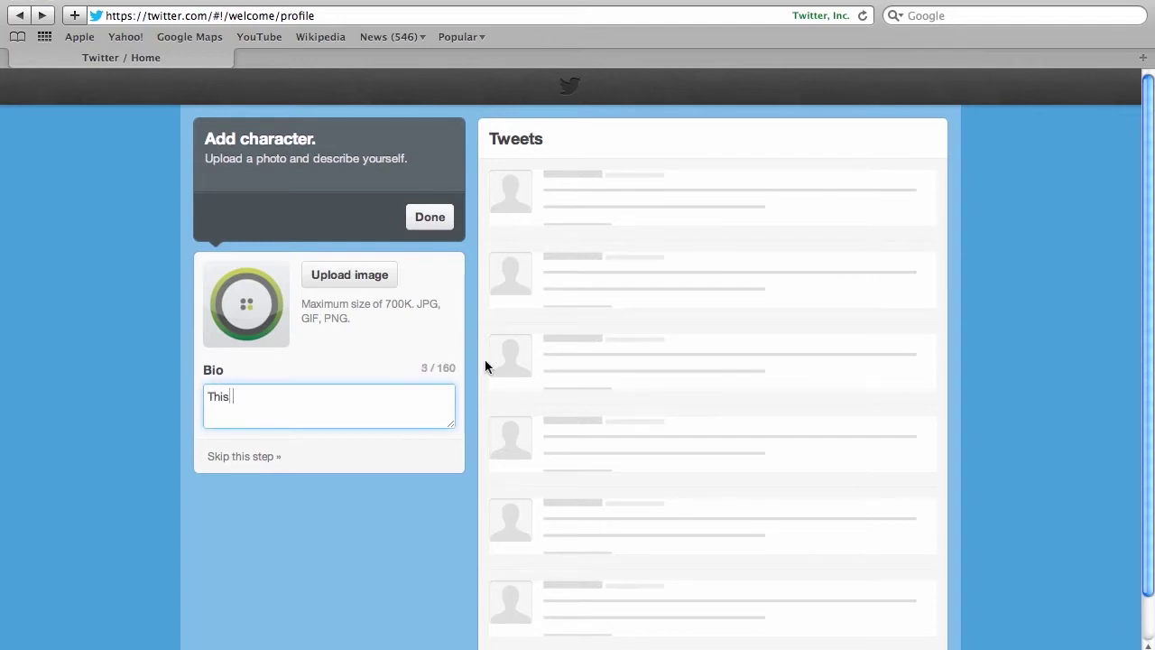
type(" is the twitter account ")
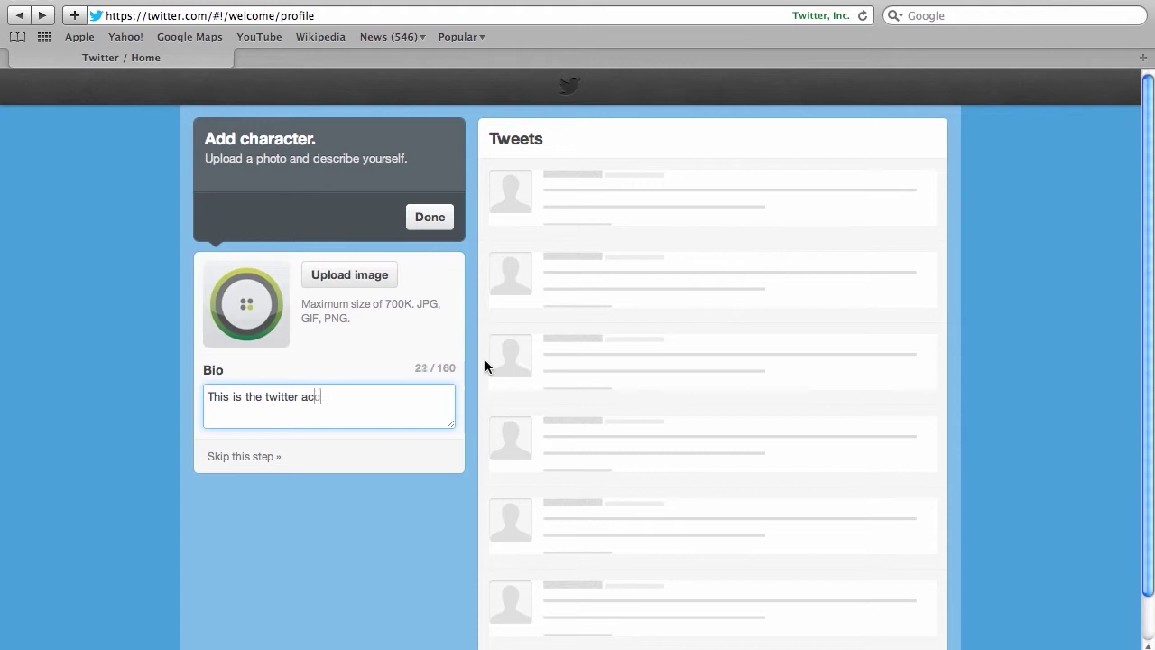
type("where I share my ")
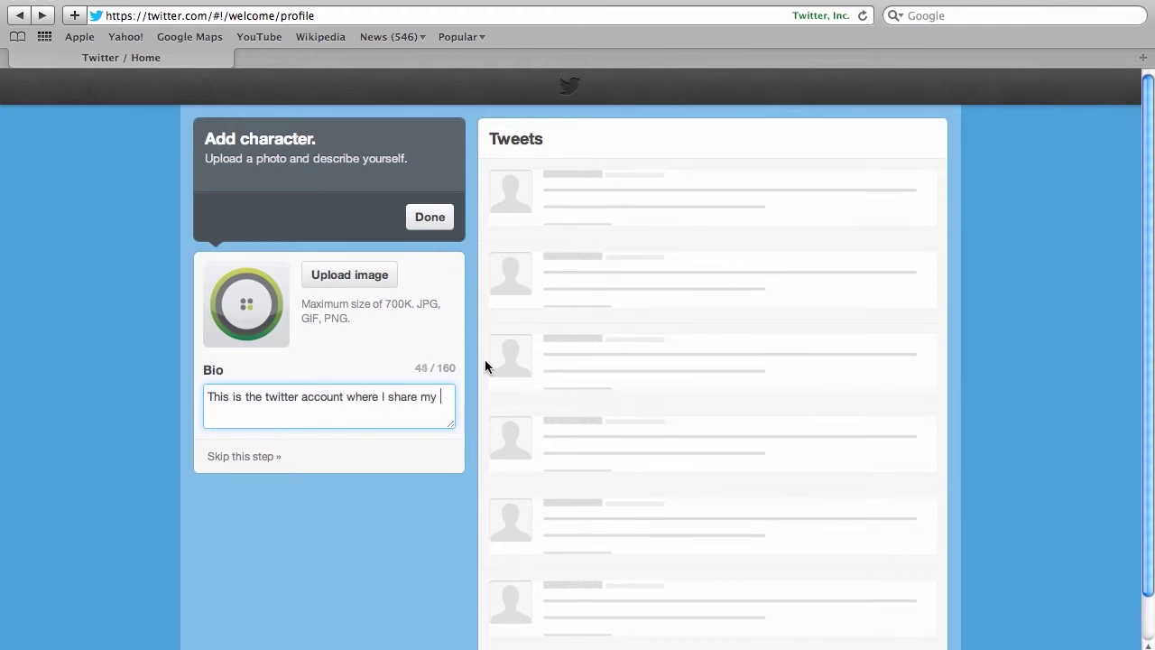
type("favorite recipes.")
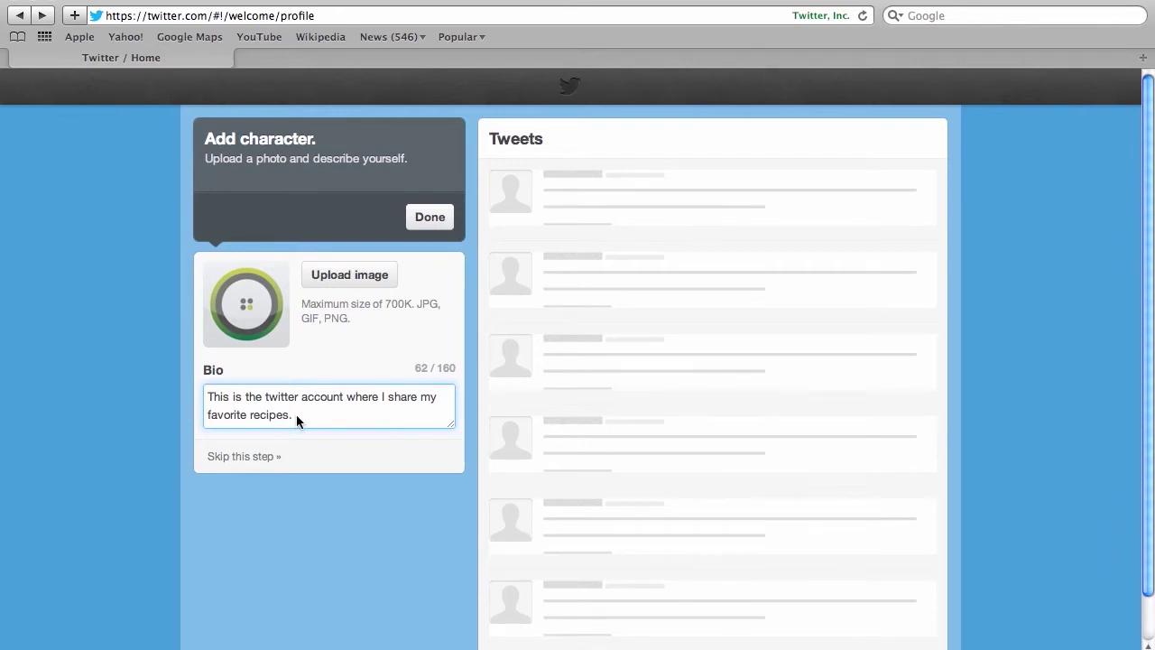
left_click_drag(244, 398, 375, 398)
type("where")
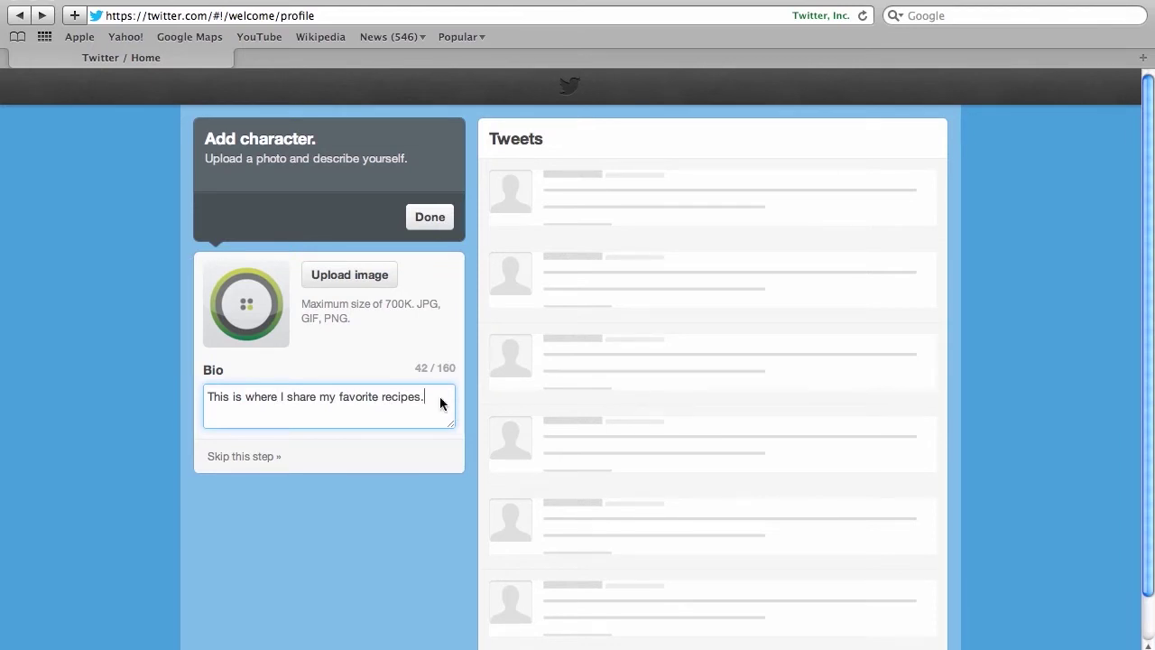
Finish the profile setup, view your own profile, and bring up the tweet composer.
left_click(431, 218)
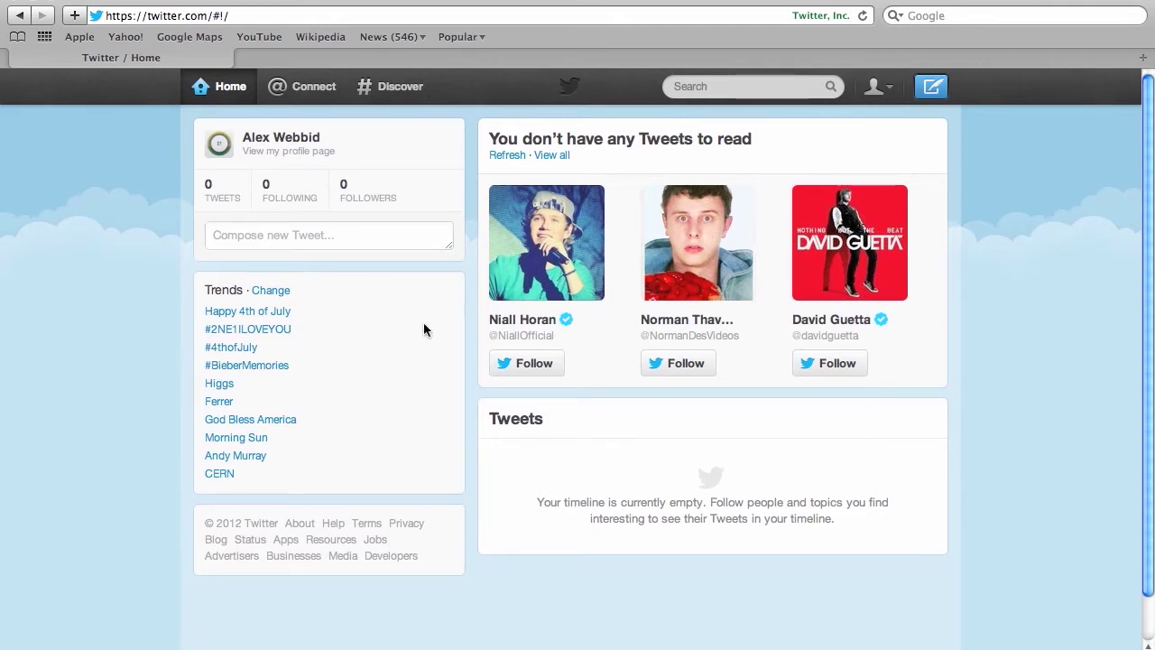
left_click(281, 139)
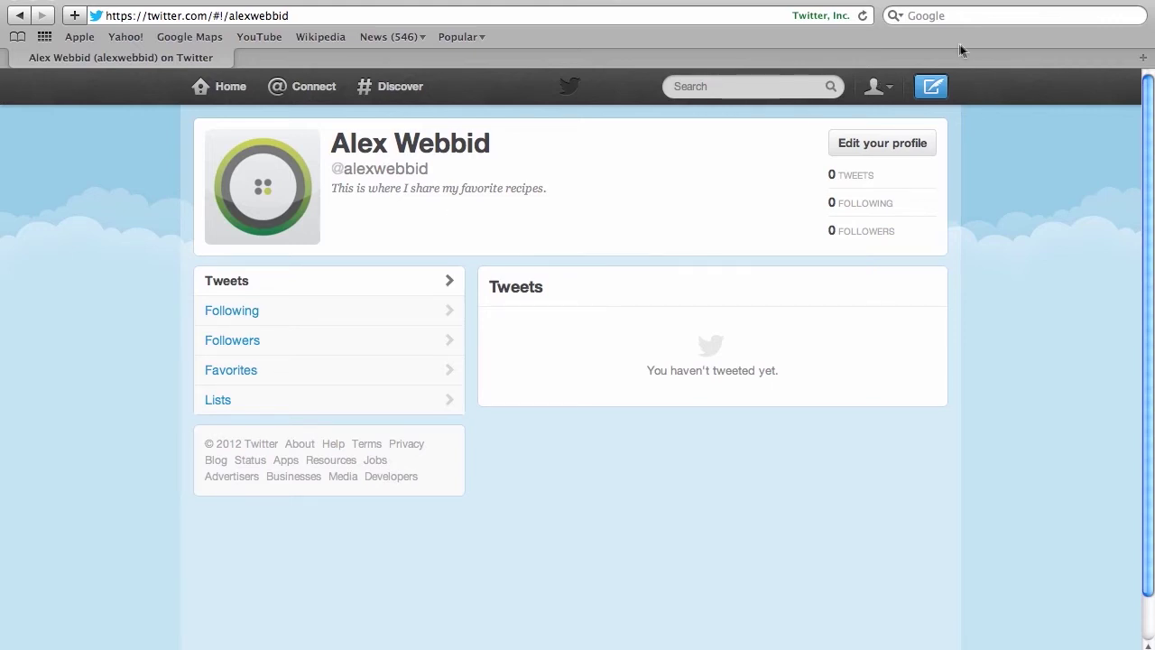
left_click(931, 91)
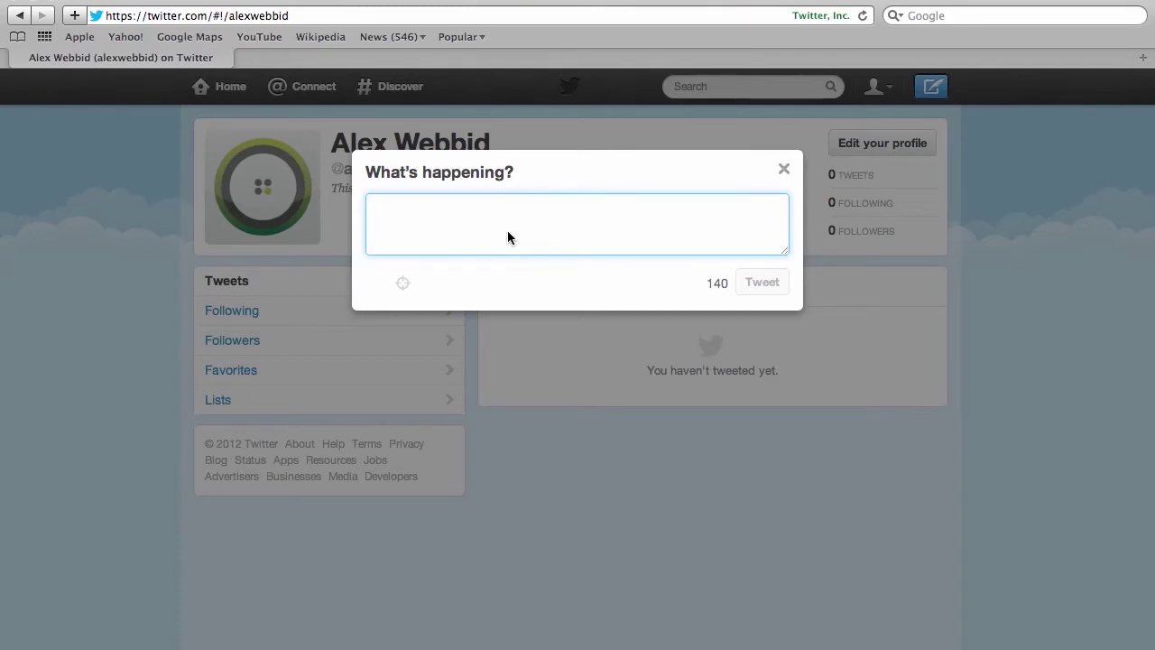
Tweet 'The best way to start a risotto is to use good quality olive oil and mushrooms.'.
type("The best way to ")
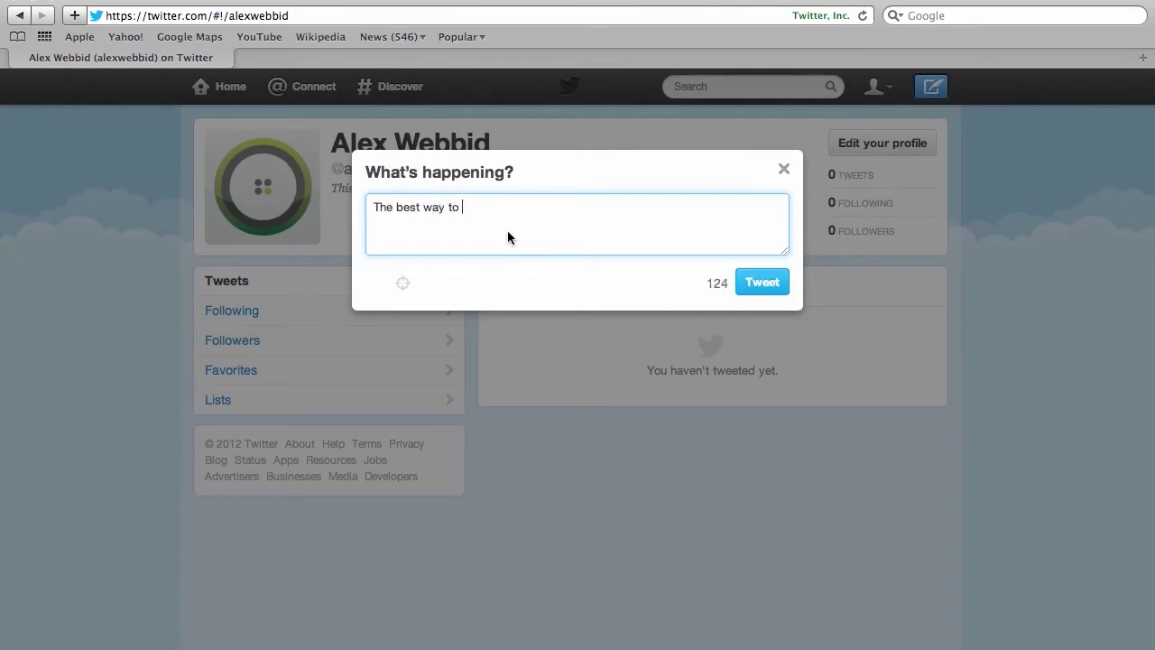
type("start a risotto is to us")
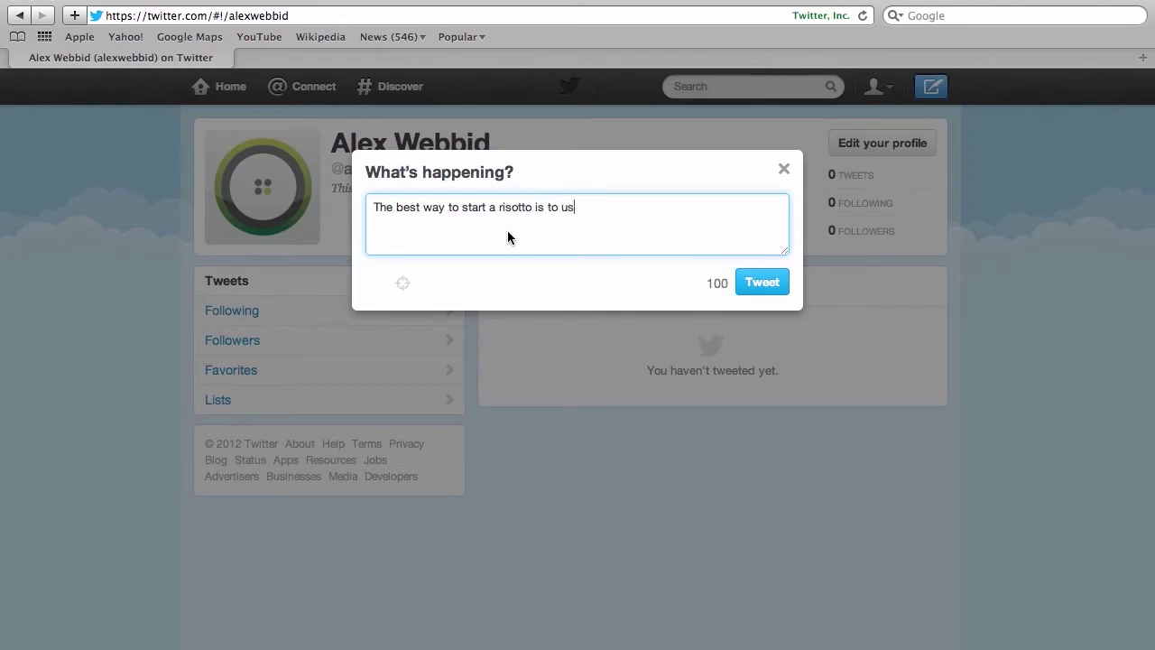
type("e good quality ")
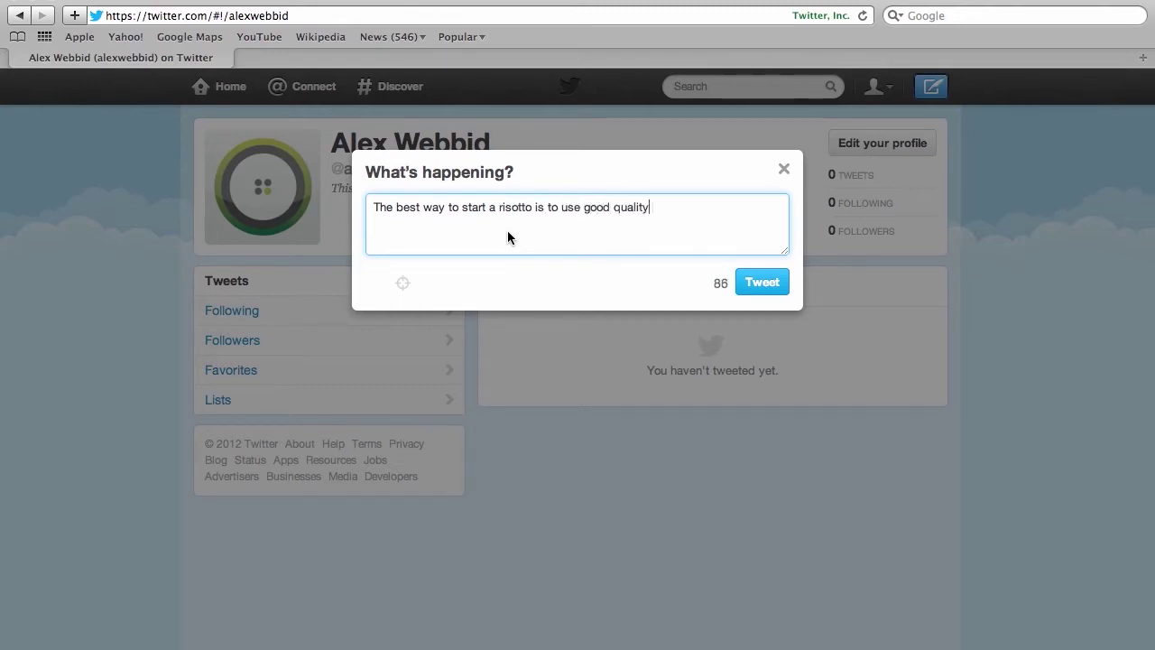
type("olive oil and garli")
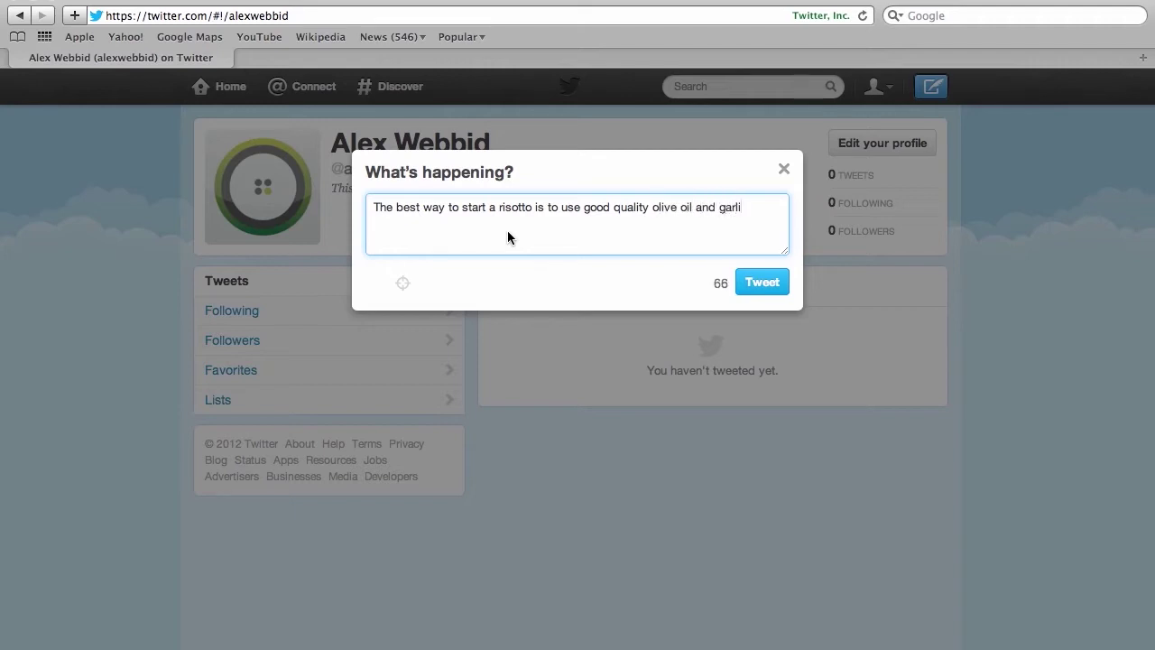
key("BackSpace")
key("BackSpace")
key("BackSpace")
key("BackSpace")
key("BackSpace")
type("mushrooms.")
left_click(765, 282)
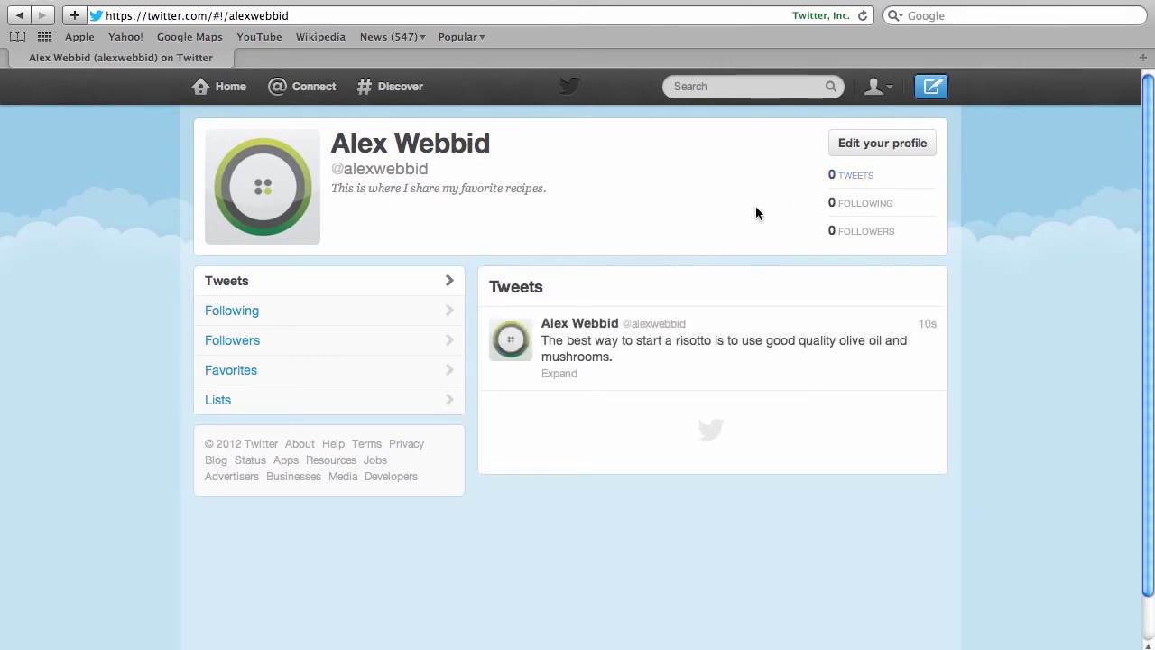
Delete the risotto tweet and confirm with Yes.
mouse_move(596, 347)
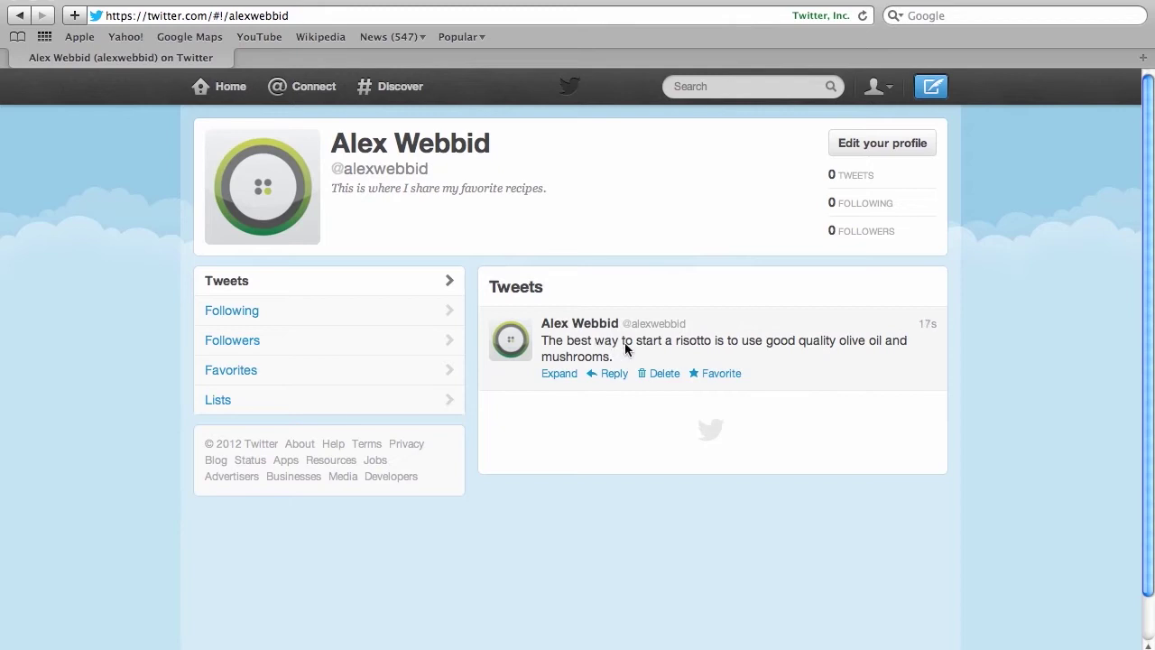
left_click(664, 372)
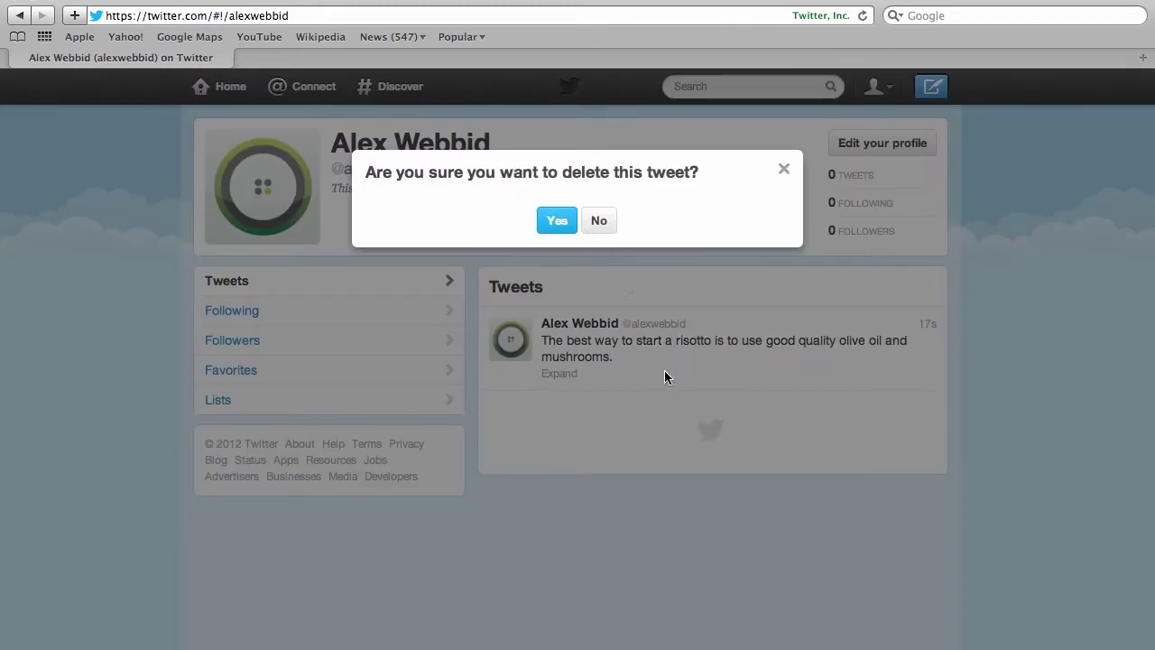
left_click(550, 216)
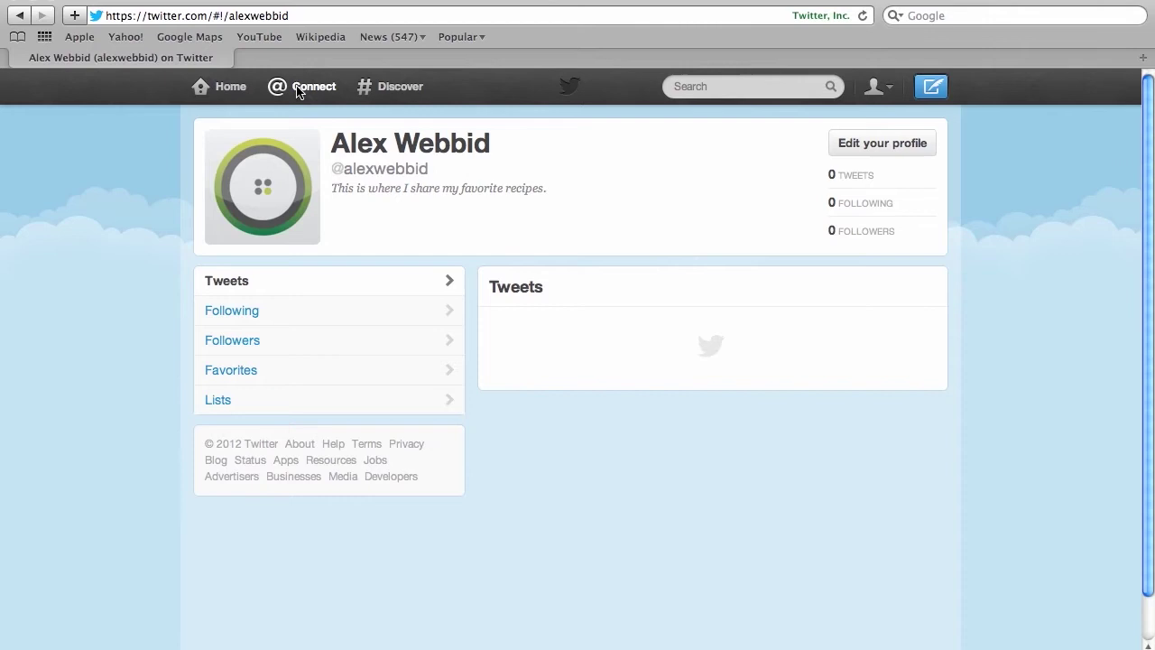
From the Connect page, search Twitter for 'recipes'.
left_click(298, 88)
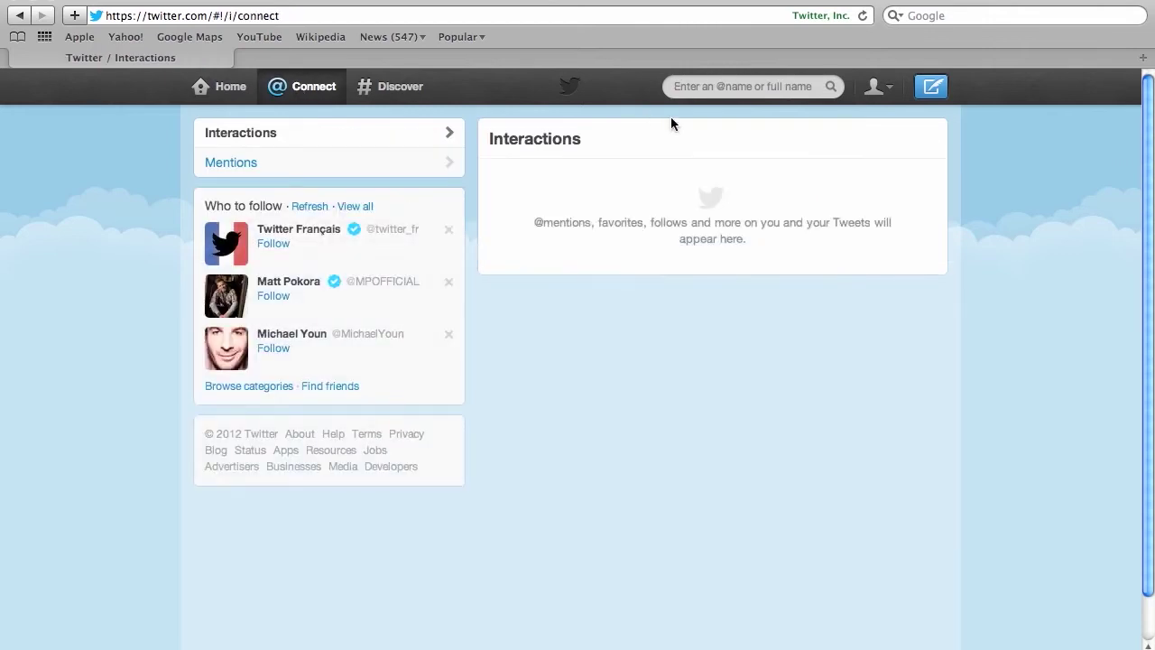
left_click(720, 81)
type("recipes")
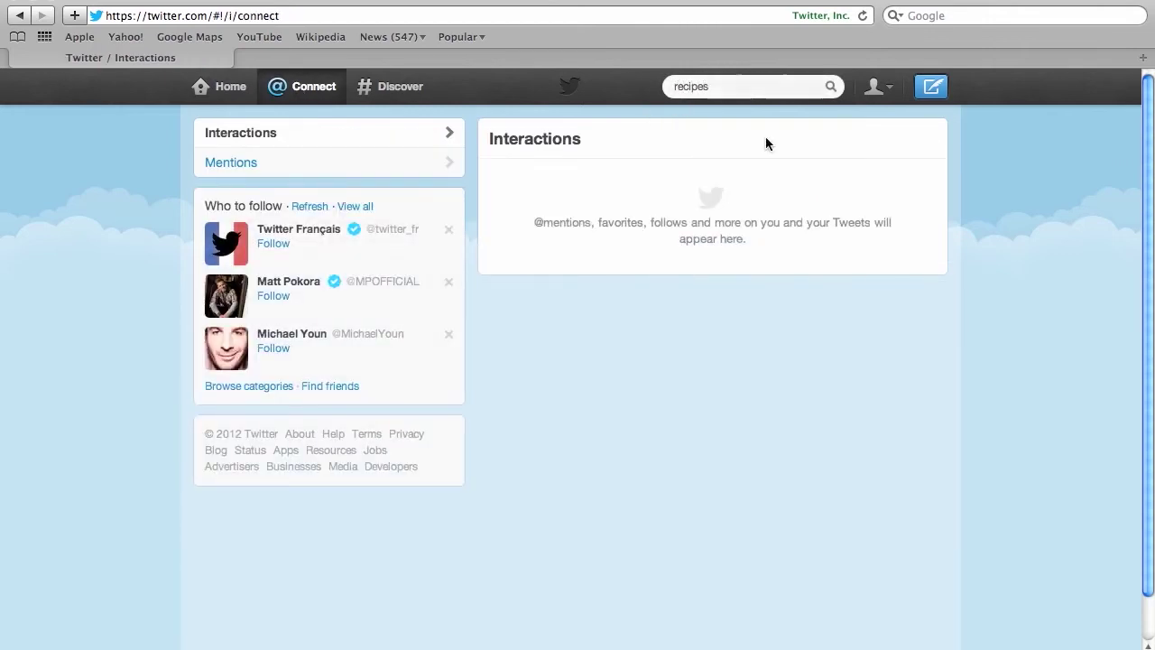
key("Return")
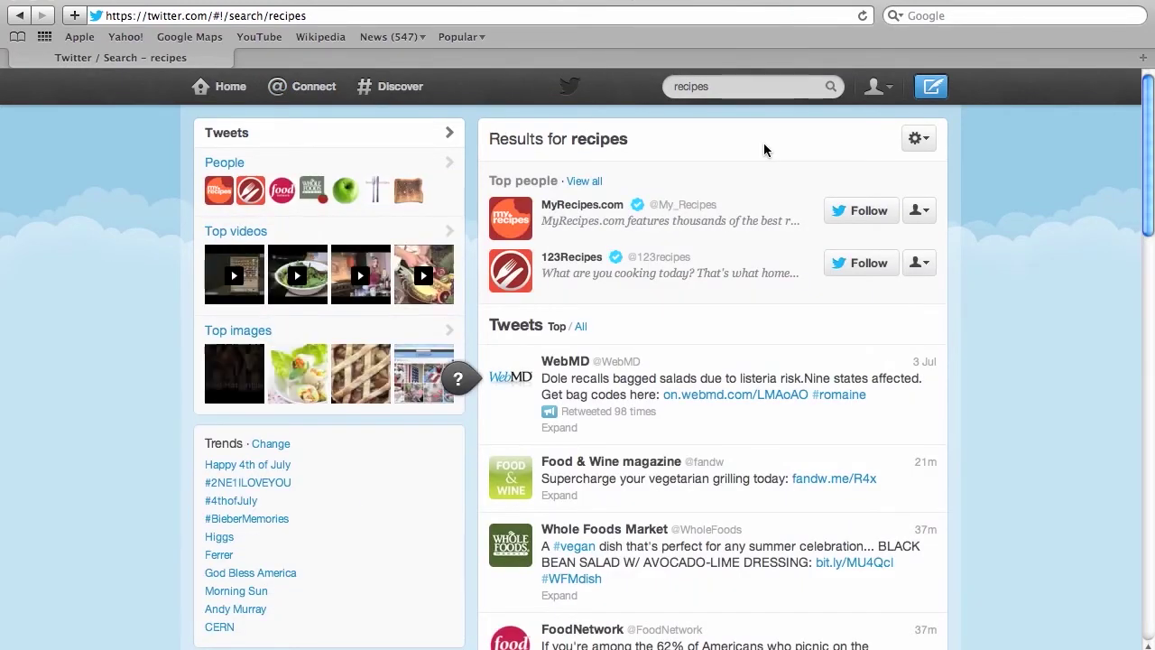
Follow Food & Wine magazine from the search results.
scroll(762, 153, "down", 3)
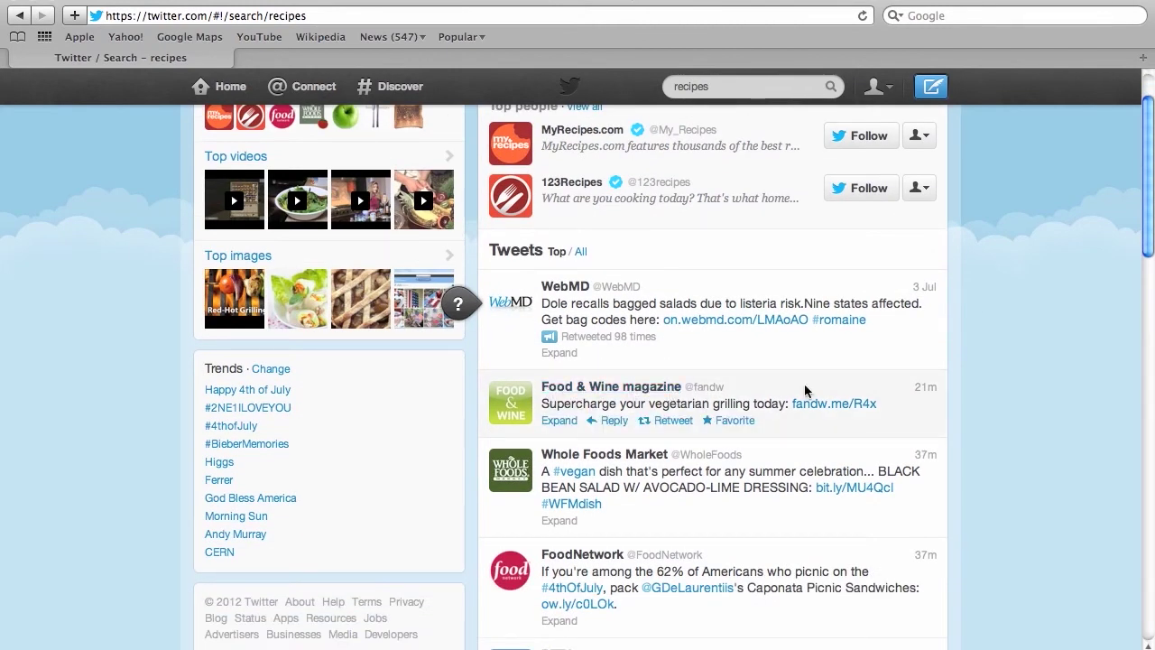
scroll(806, 390, "down", 3)
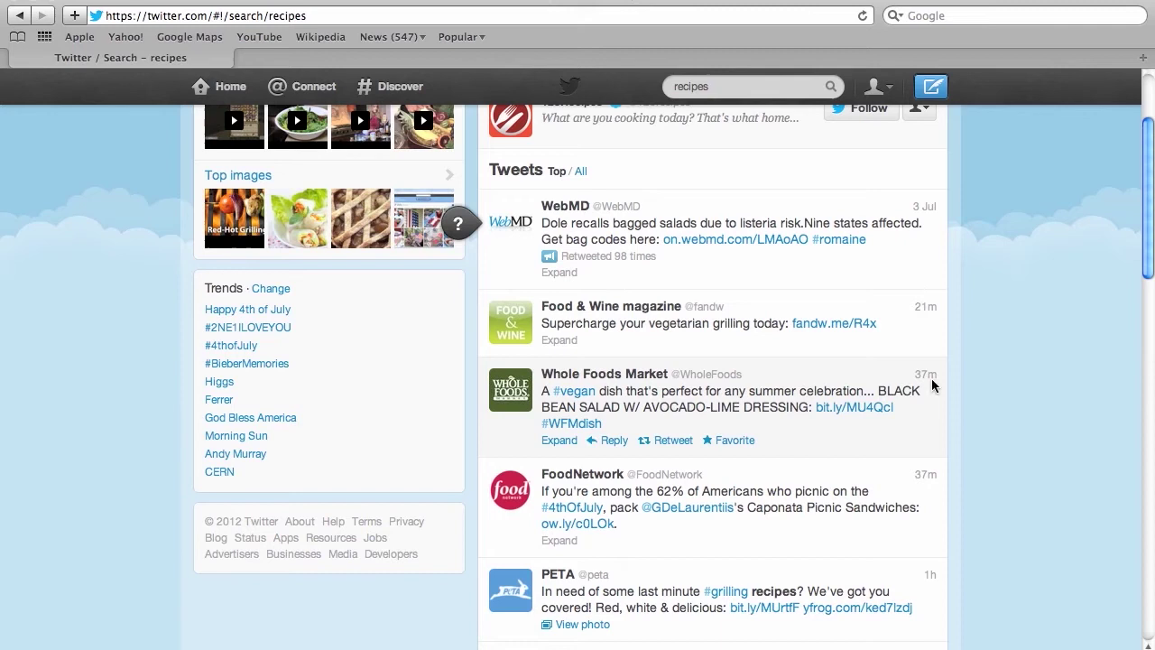
left_click(652, 307)
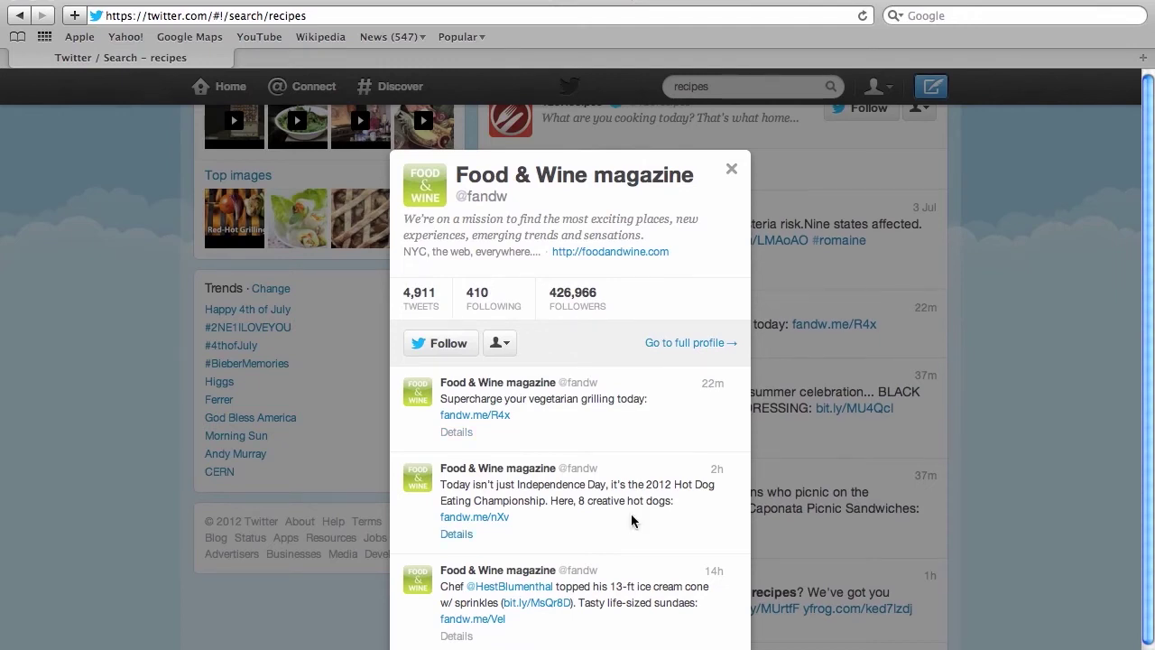
left_click(447, 343)
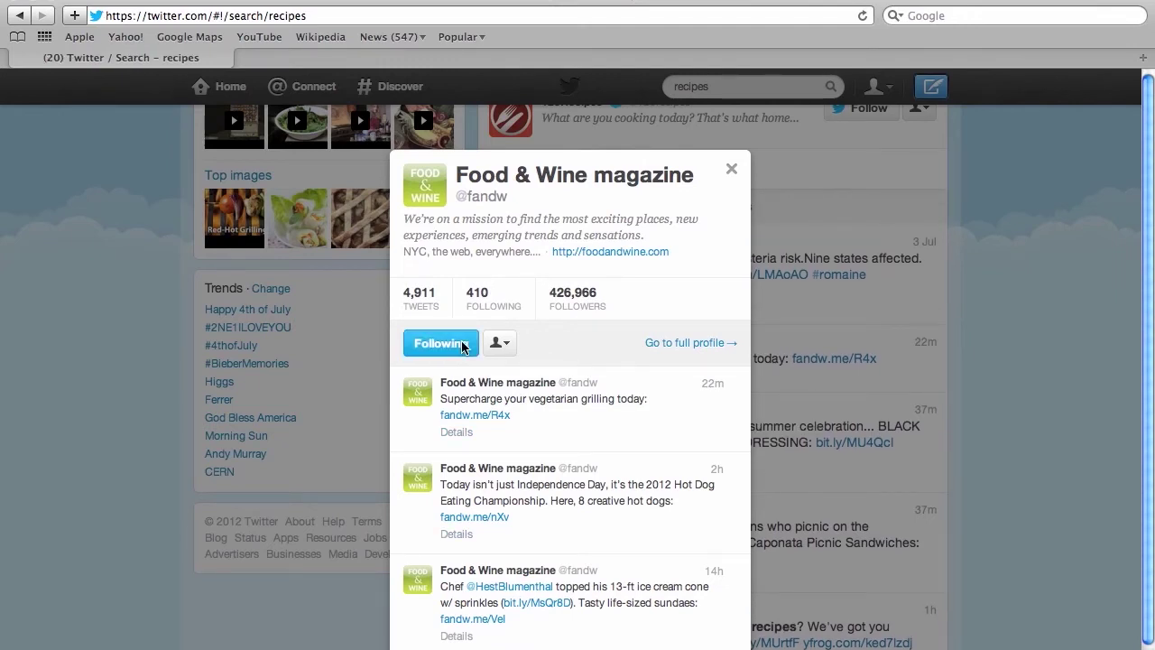
Close the Food & Wine summary, check your profile, and go to the Home timeline.
left_click(731, 167)
scroll(231, 269, "up", 3)
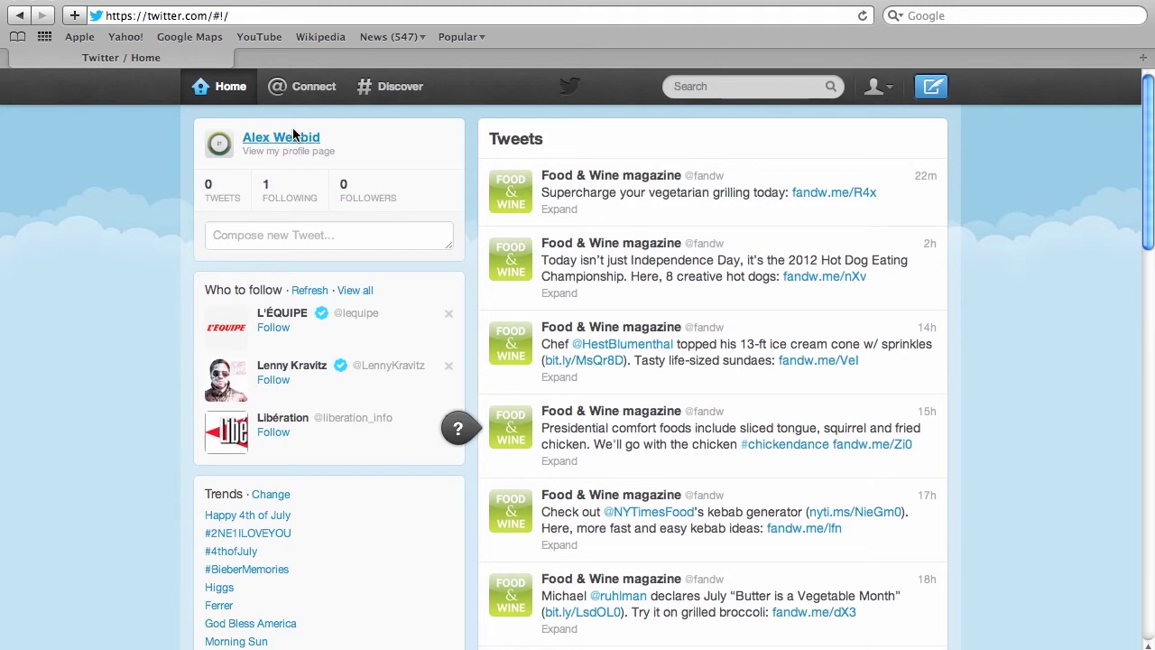
left_click(293, 135)
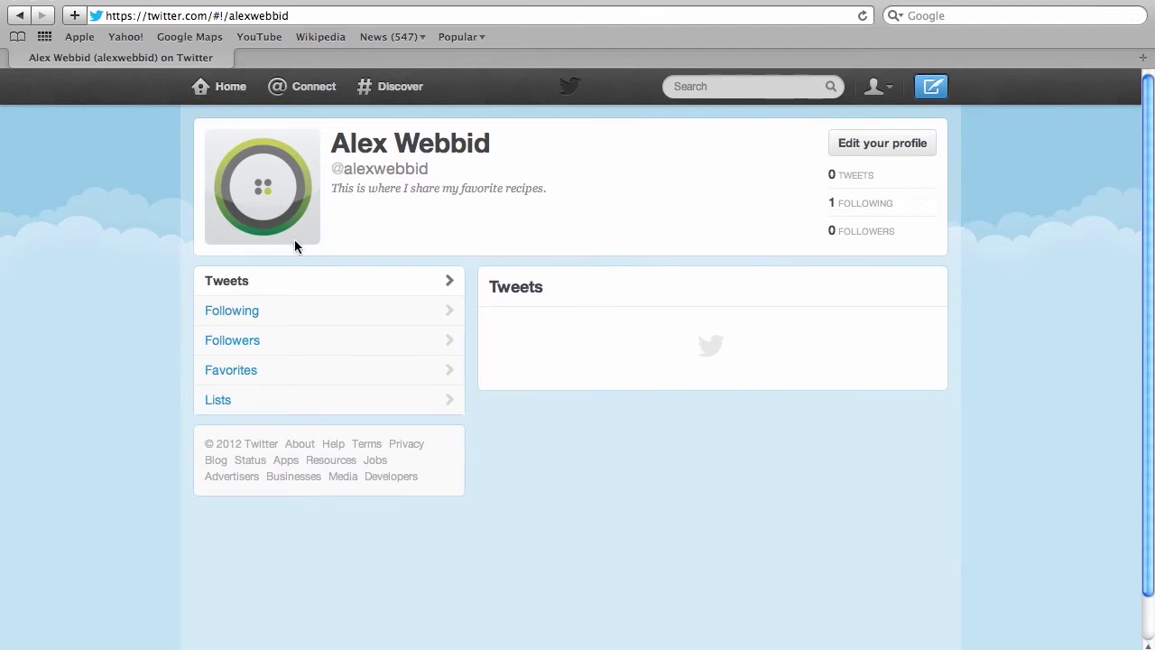
left_click(210, 77)
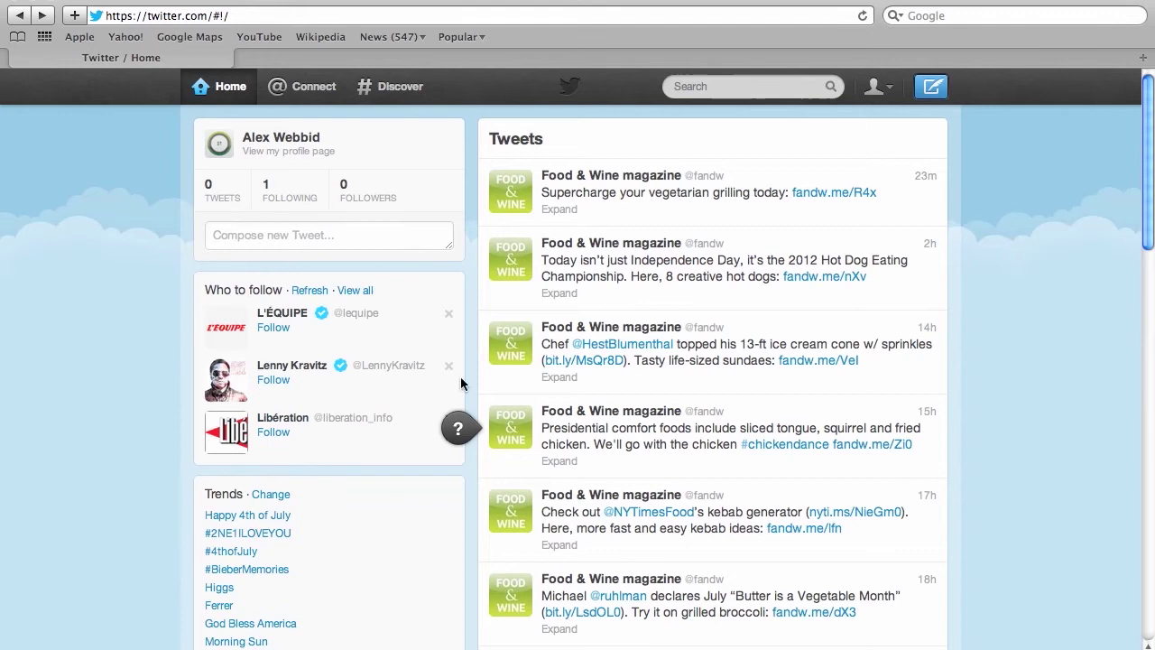
Go from Who to follow to Browse categories and scroll down to Food & Drink.
left_click(354, 291)
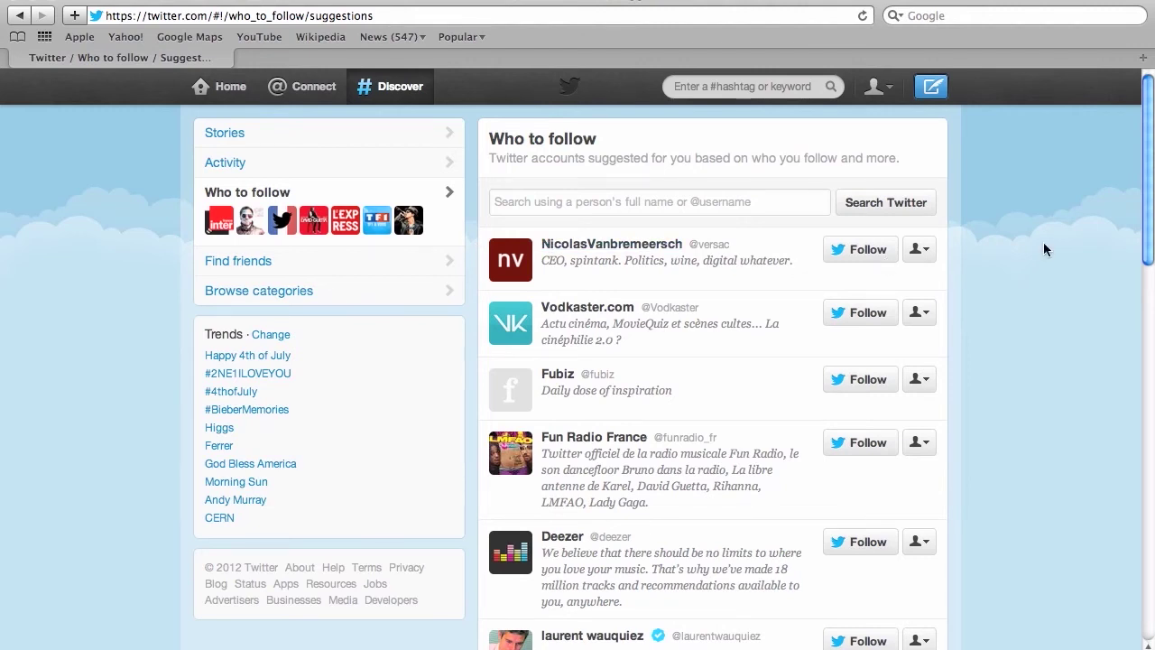
left_click(397, 307)
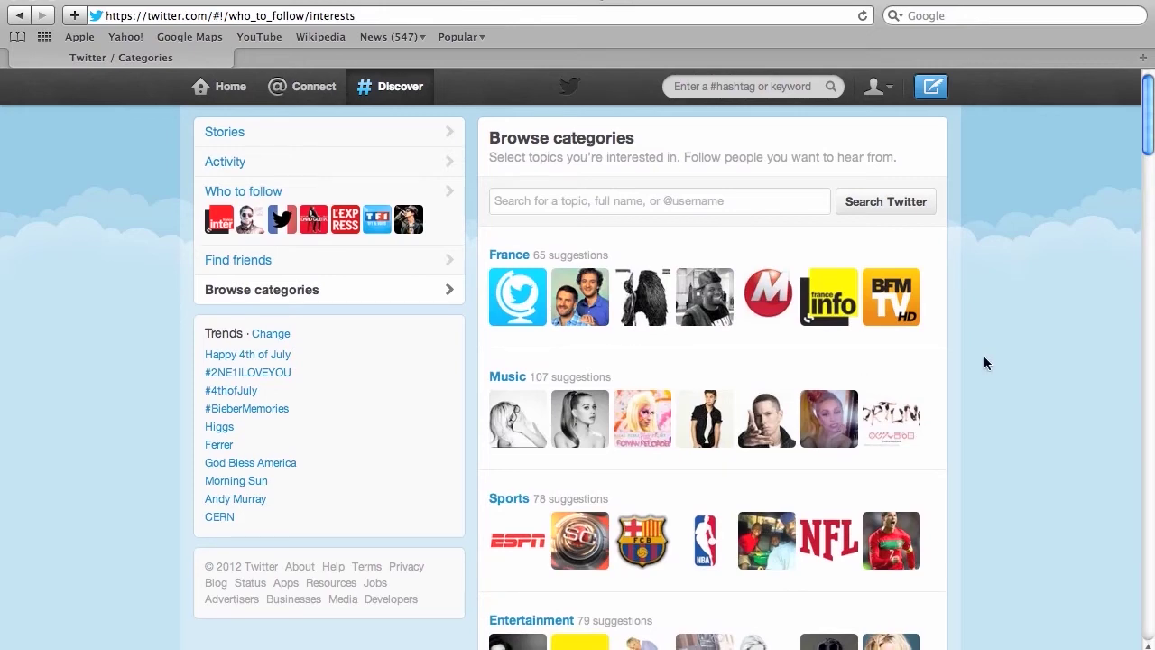
scroll(984, 358, "down", 5)
scroll(986, 363, "down", 4)
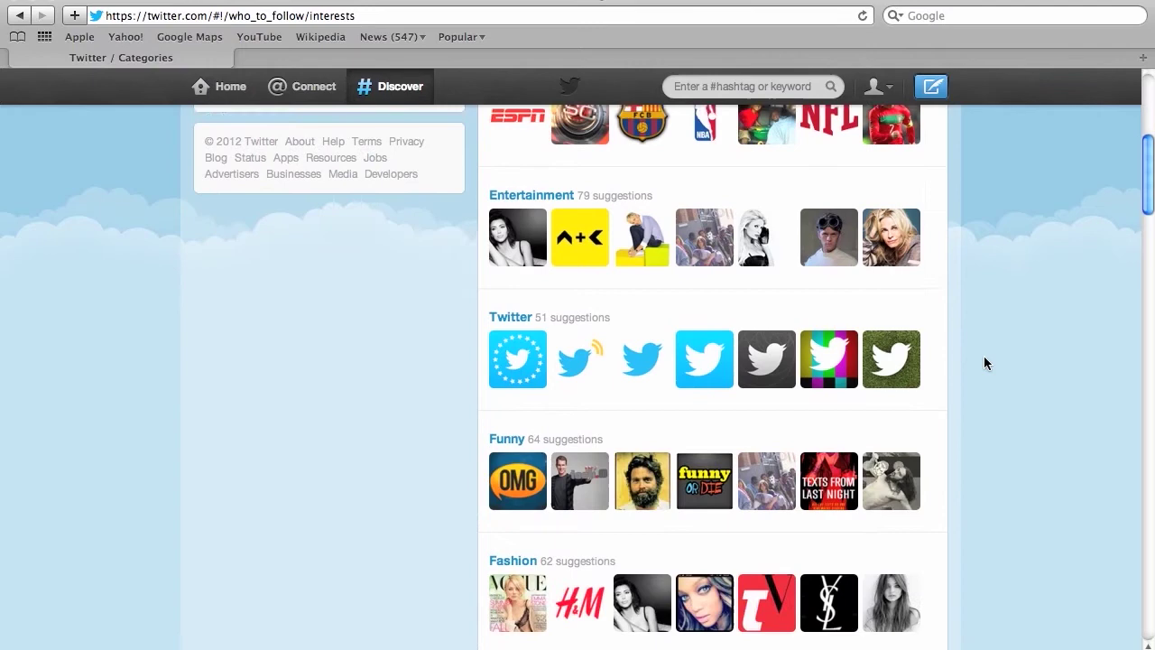
scroll(985, 363, "down", 3)
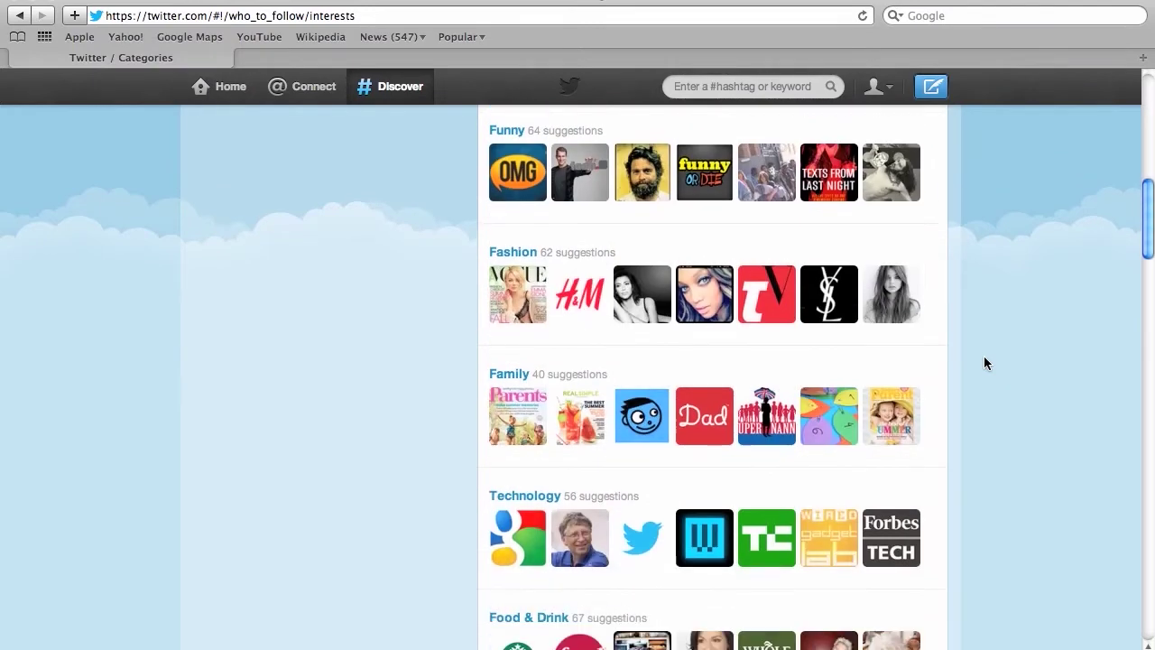
scroll(983, 363, "down", 2)
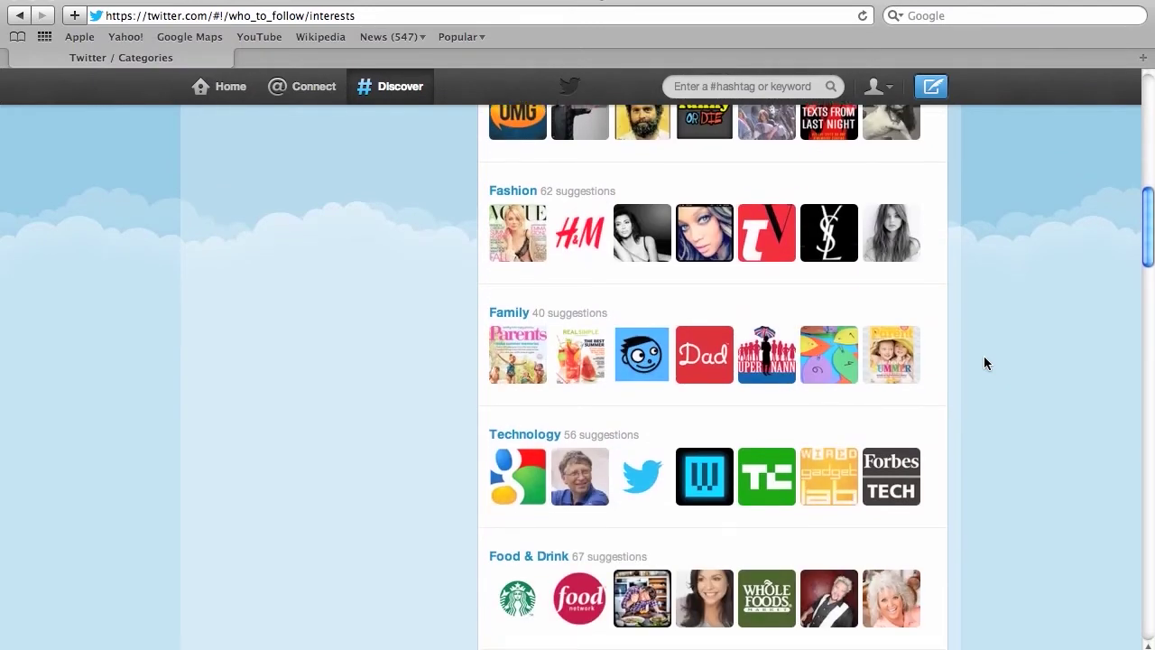
scroll(985, 363, "down", 2)
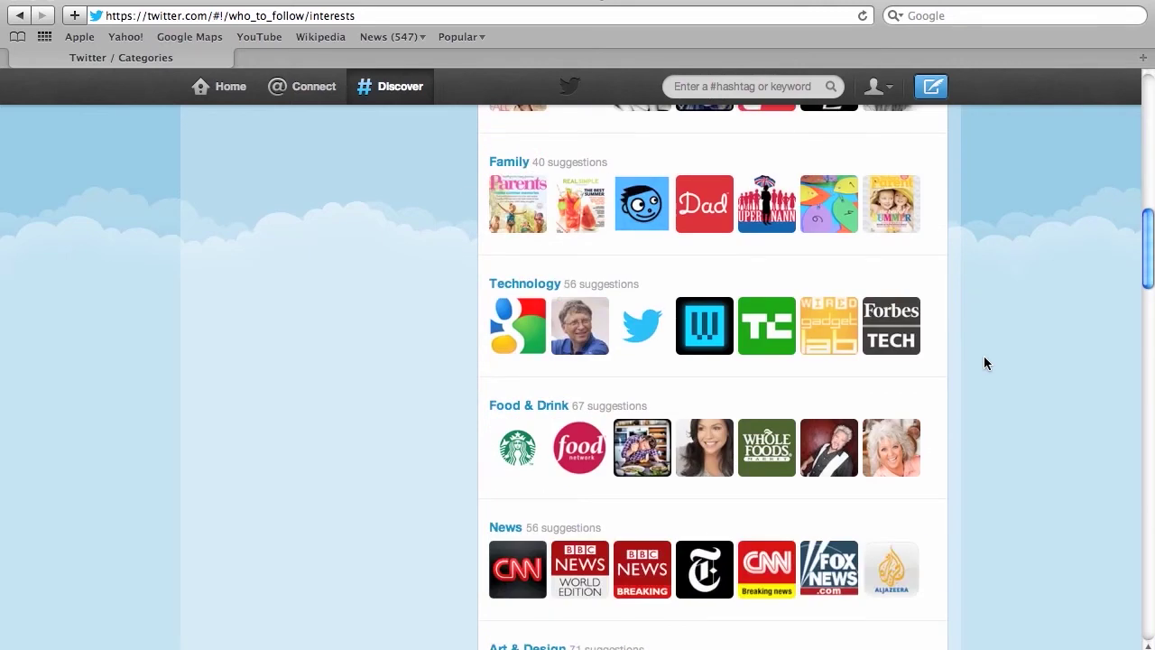
In Food & Drink suggestions, follow Jamie Oliver, Giada De Laurentiis and Foodista.
left_click(532, 407)
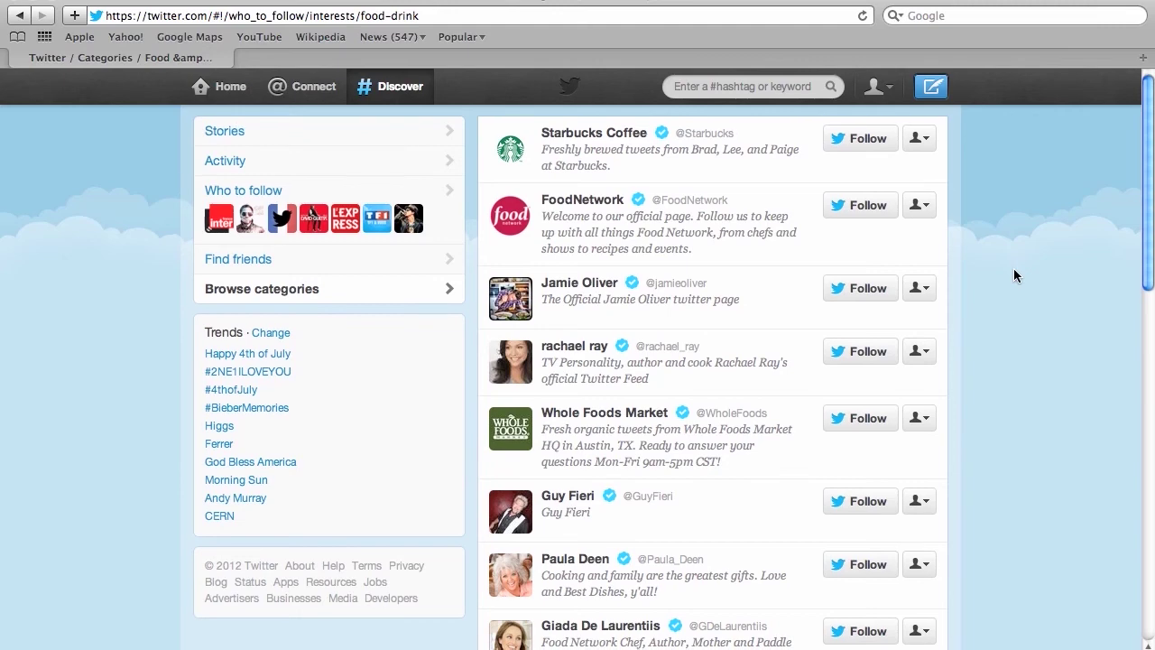
scroll(1013, 274, "down", 1)
left_click(851, 268)
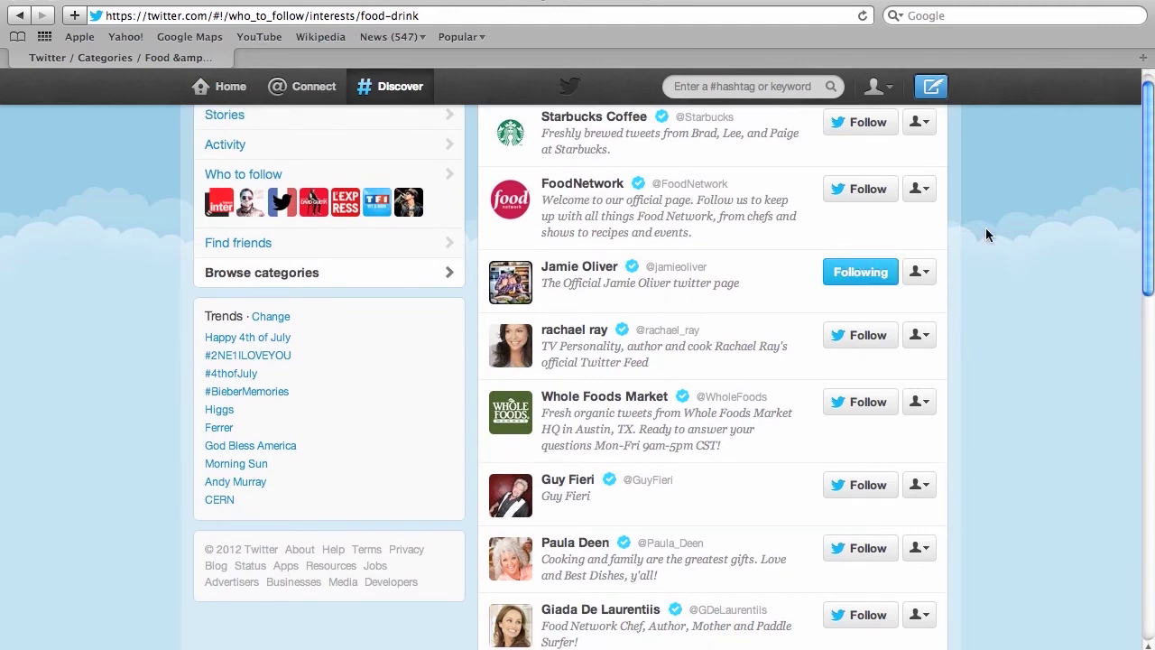
scroll(985, 227, "down", 2)
scroll(986, 228, "down", 3)
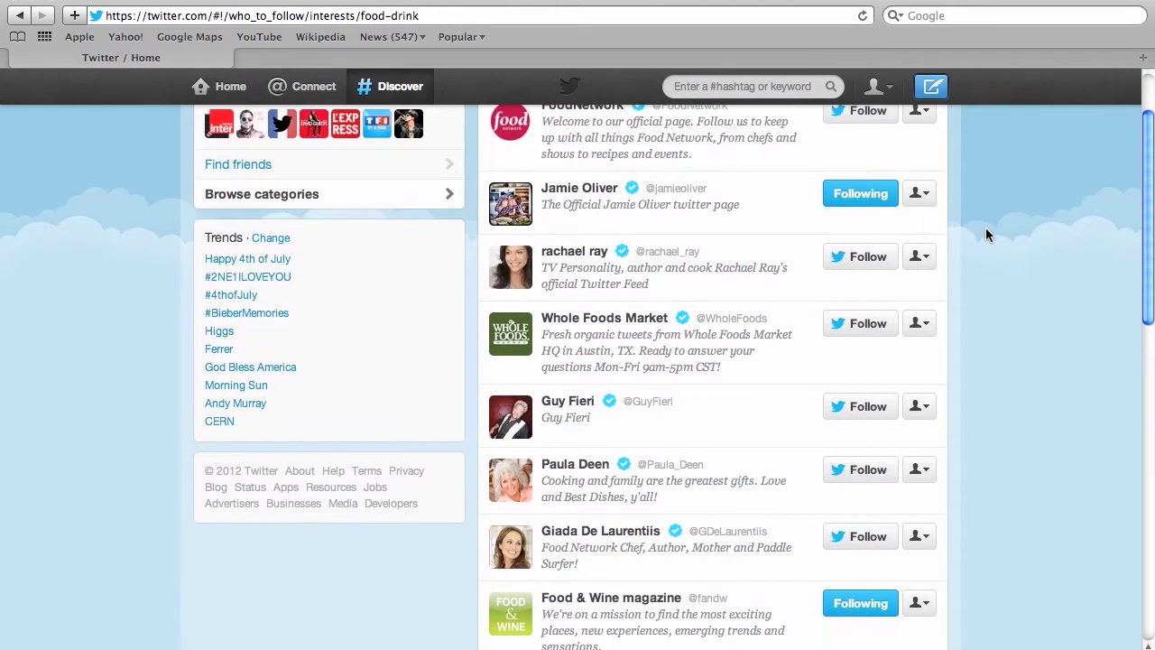
scroll(986, 233, "down", 2)
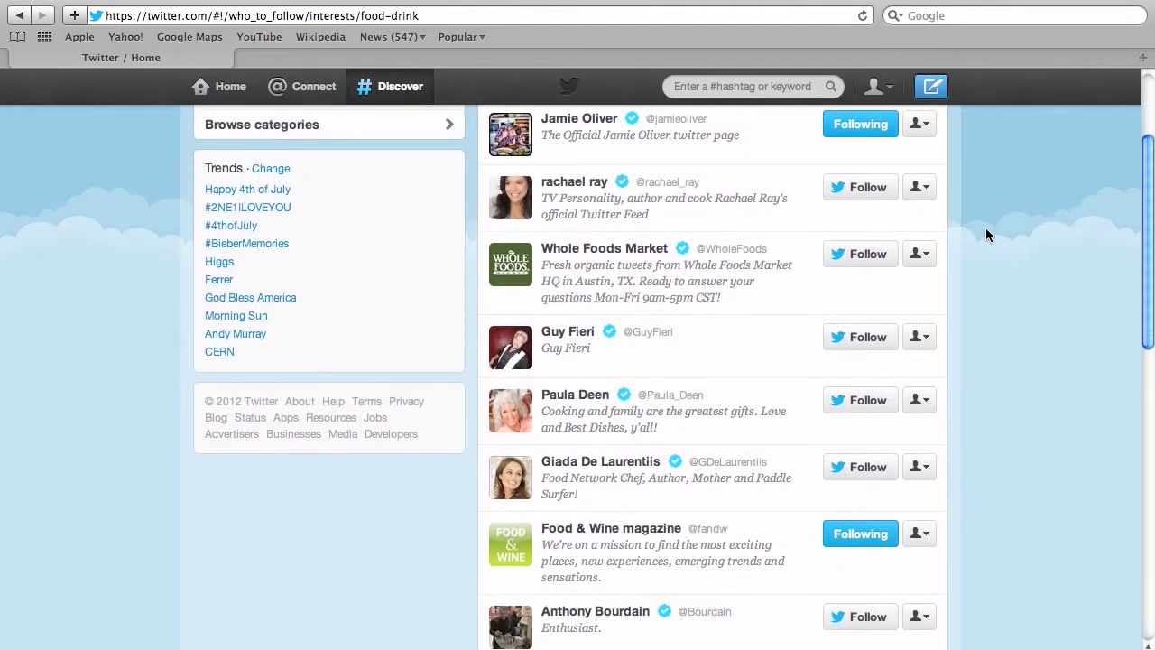
scroll(986, 232, "down", 1)
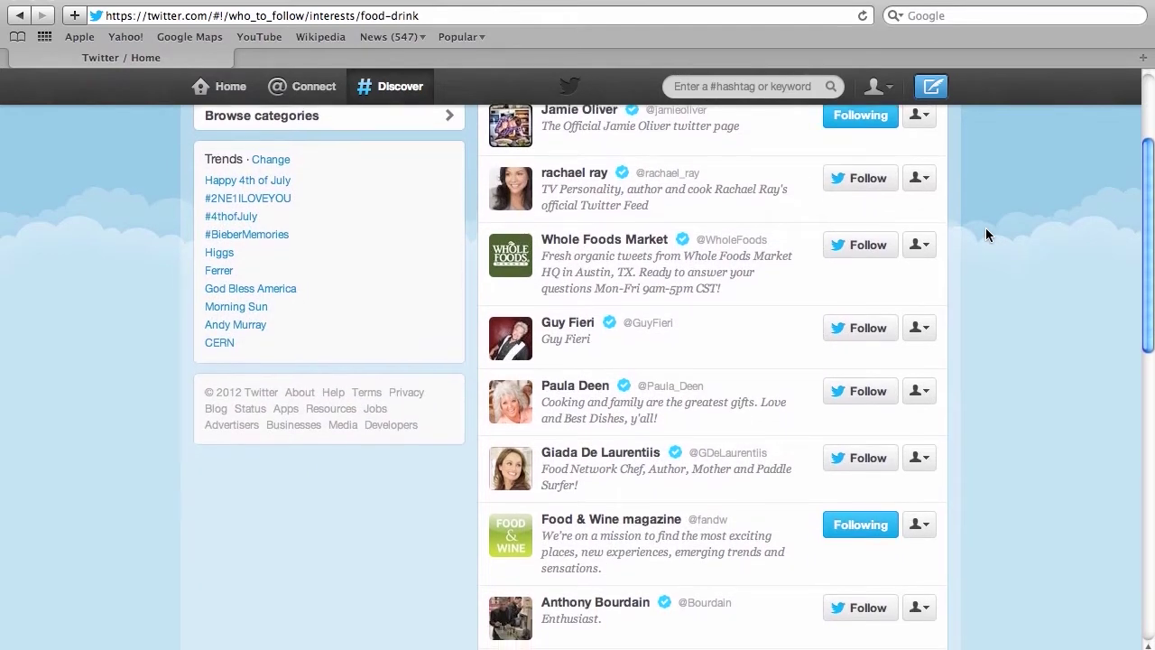
left_click(868, 454)
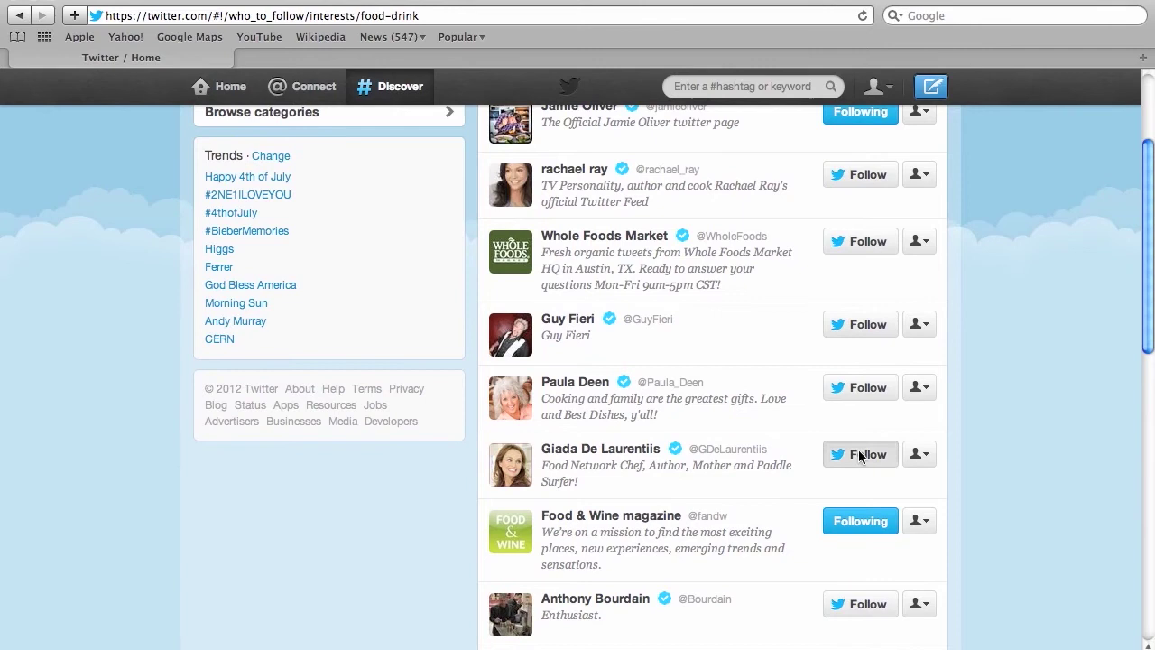
scroll(1017, 424, "down", 5)
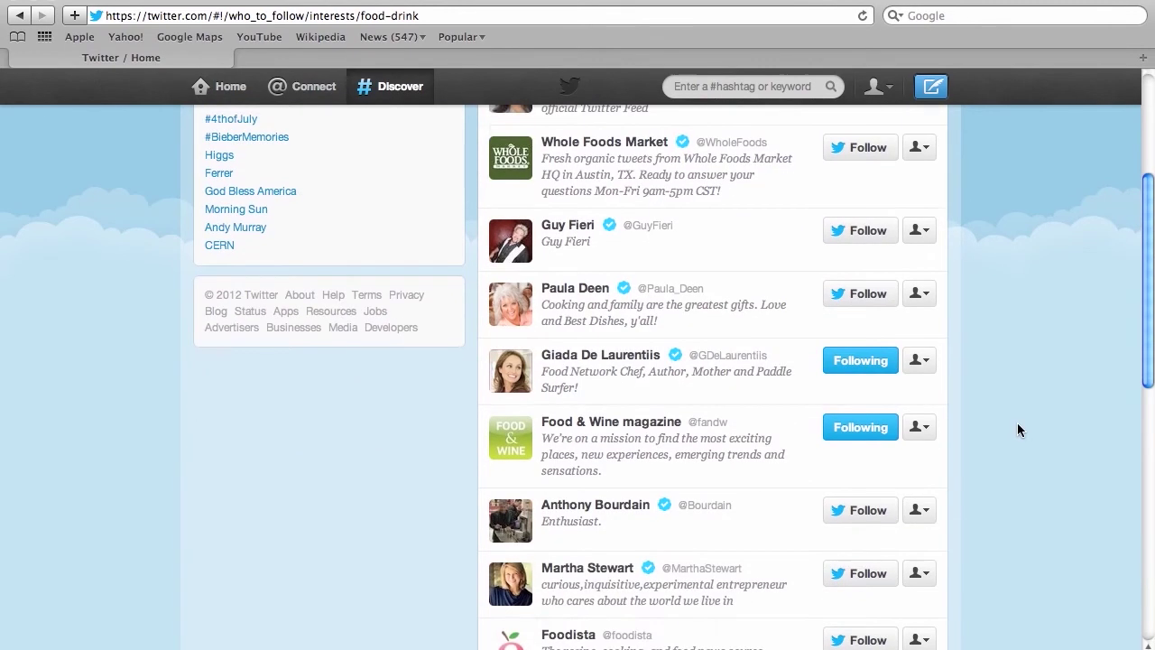
scroll(1017, 424, "down", 3)
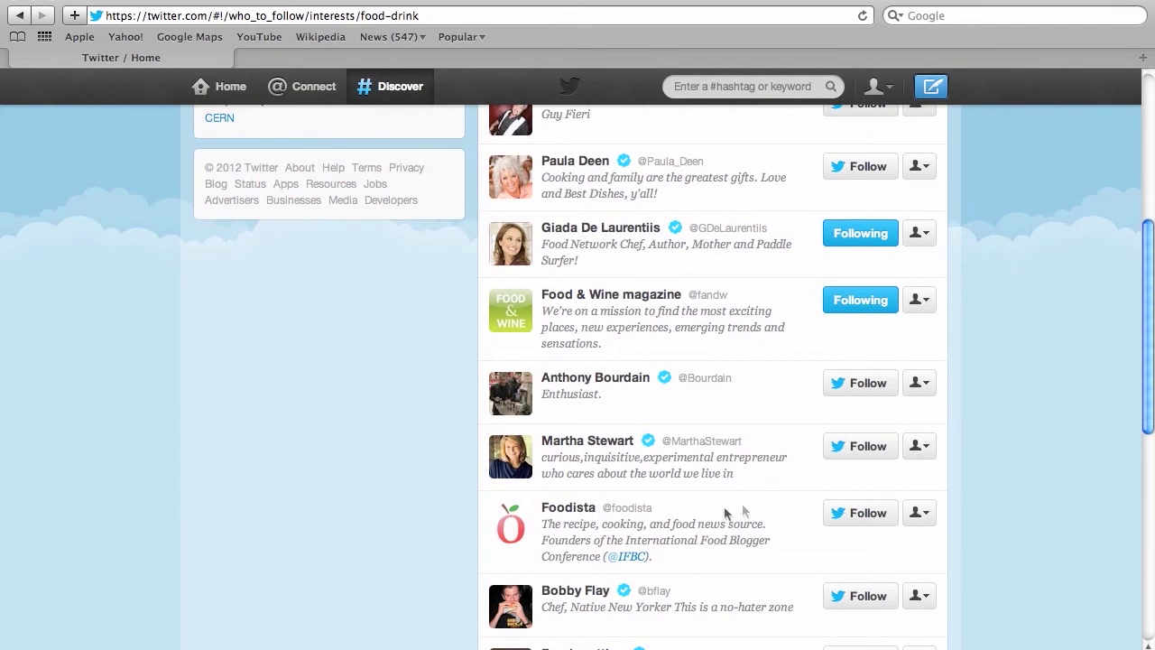
left_click(871, 512)
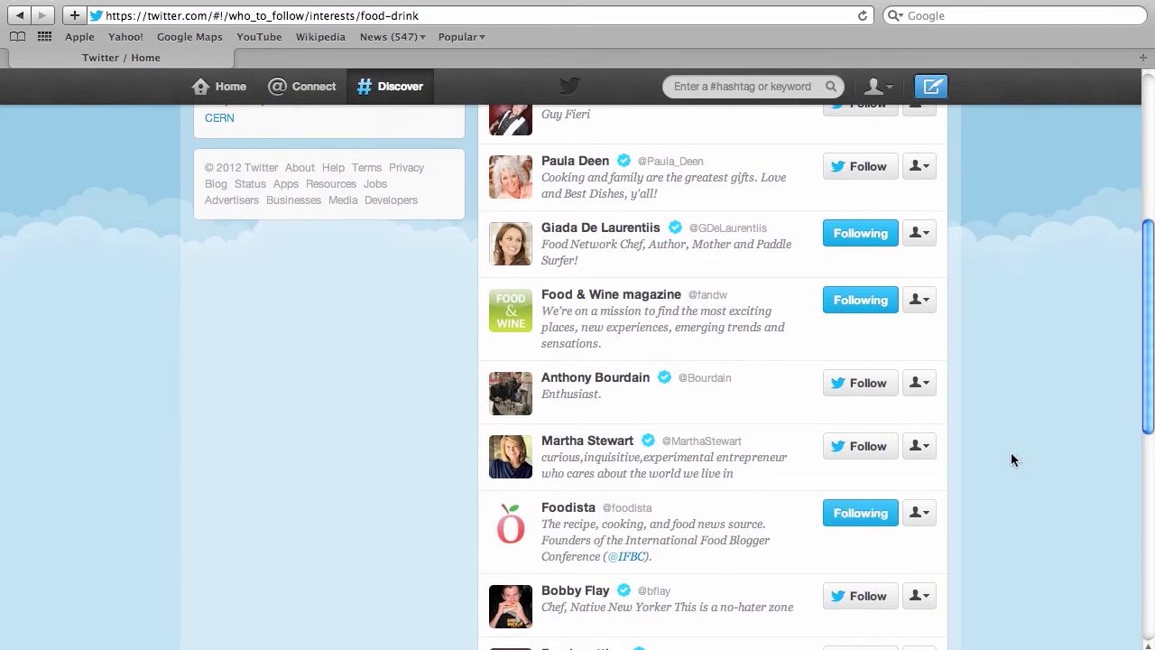
scroll(1012, 459, "up", 10)
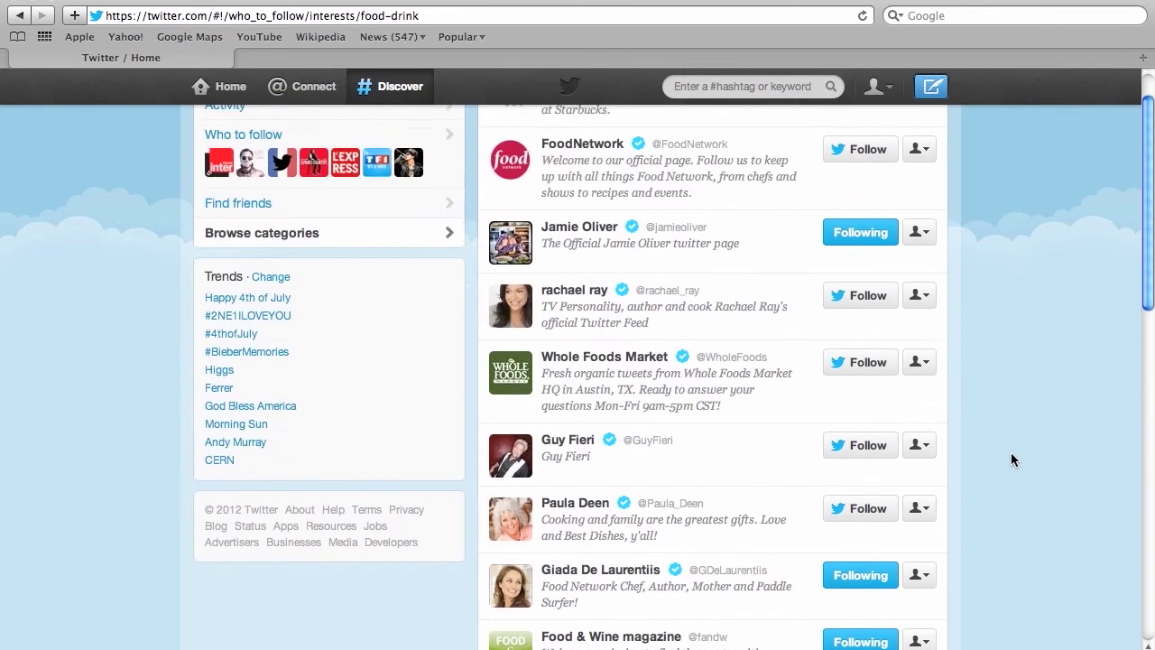
left_click(919, 245)
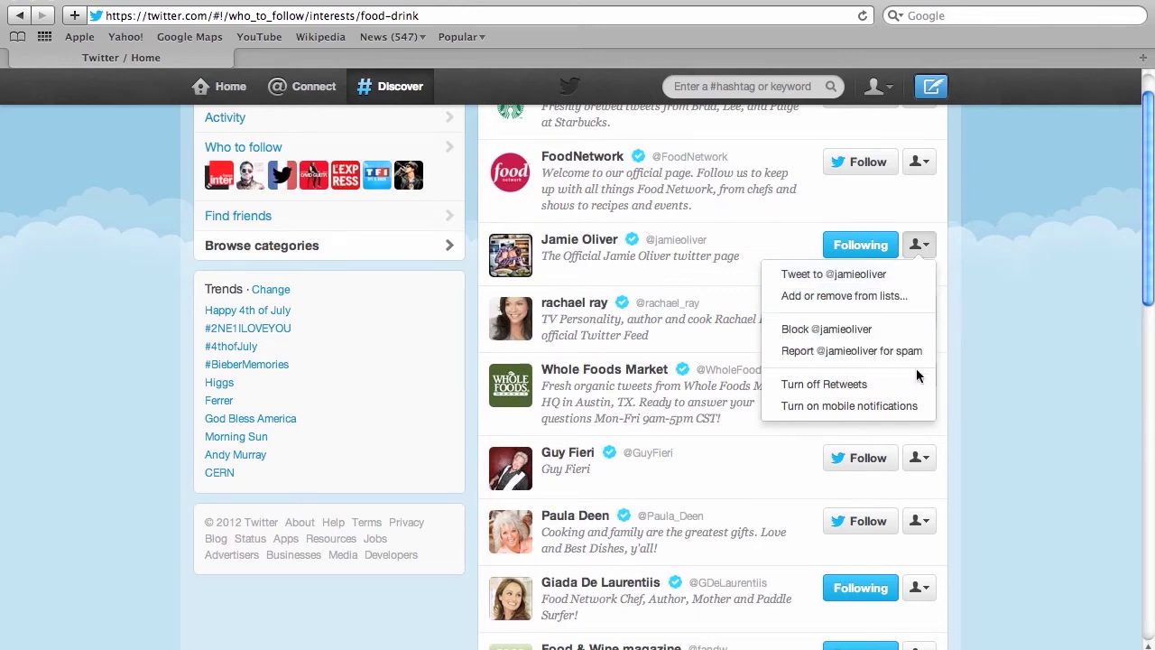
left_click(987, 398)
scroll(988, 401, "up", 2)
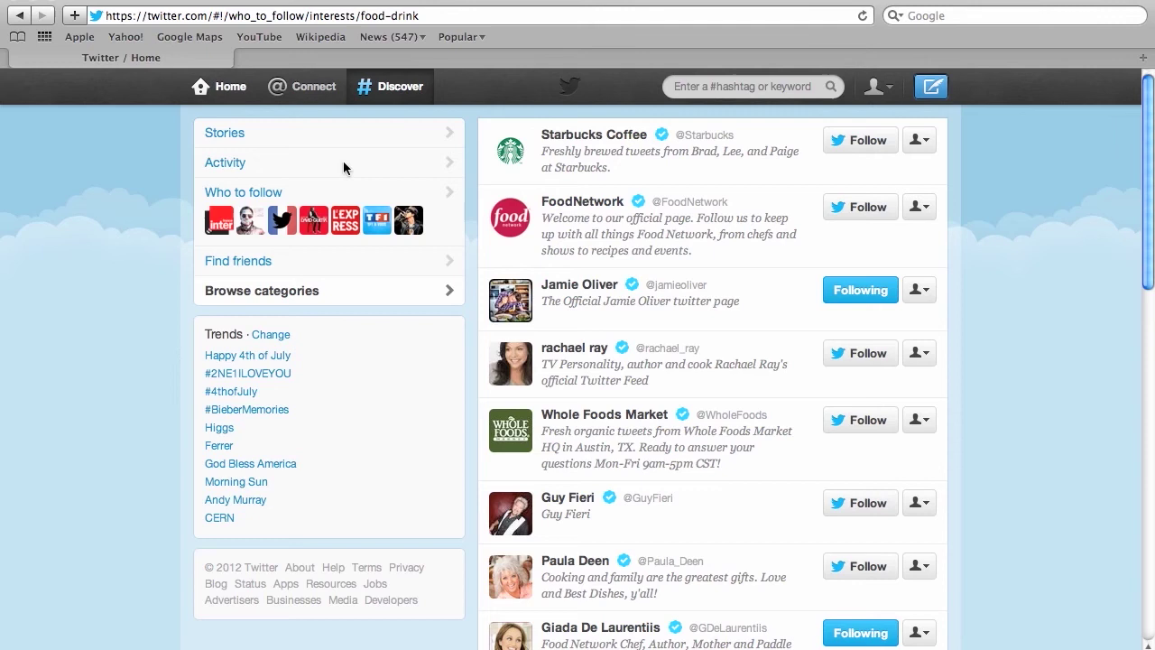
key("g")
key("h")
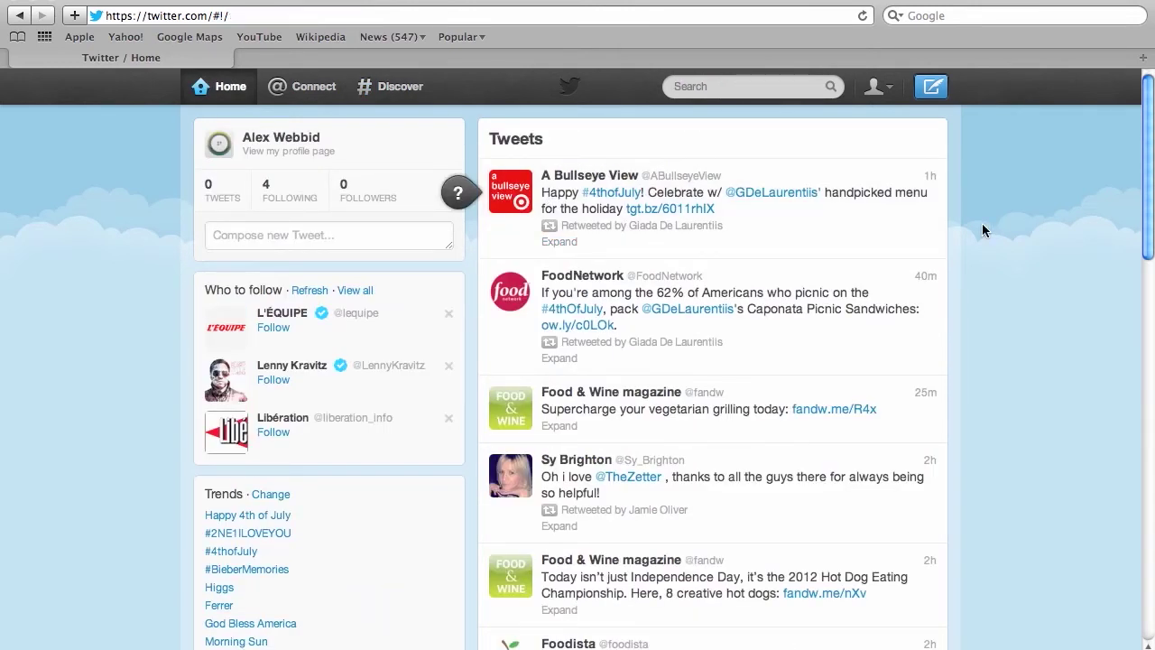
Scroll the home feed until Food & Wine's 'Supercharge your vegetarian grilling today' tweet is visible.
scroll(983, 225, "down", 3)
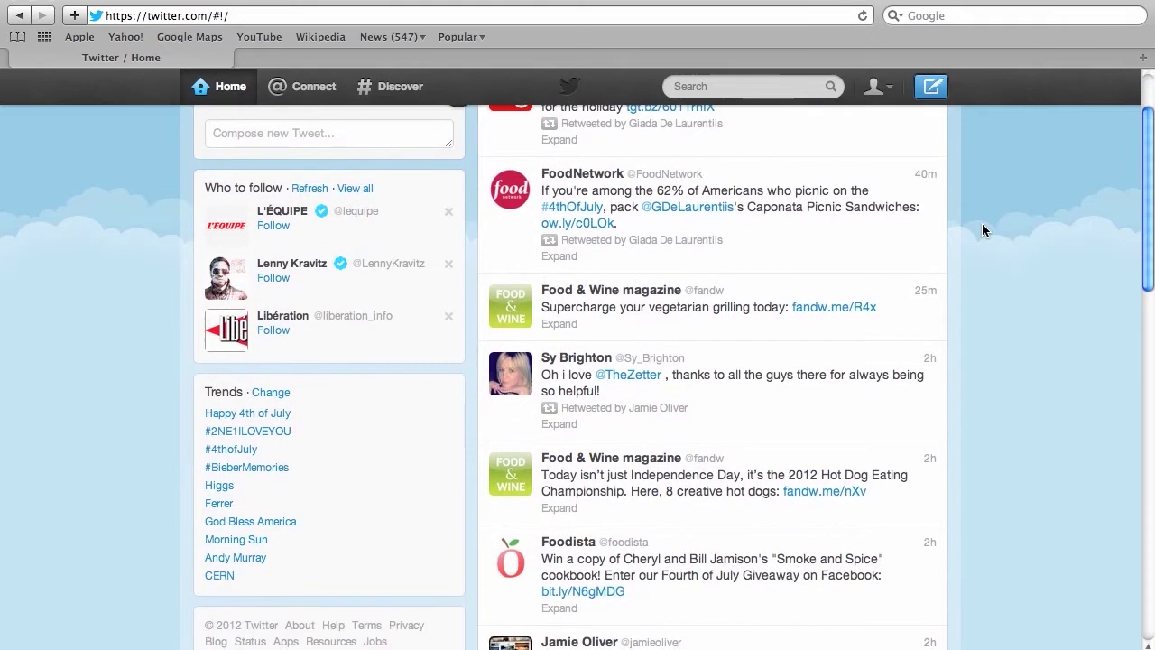
scroll(984, 230, "down", 3)
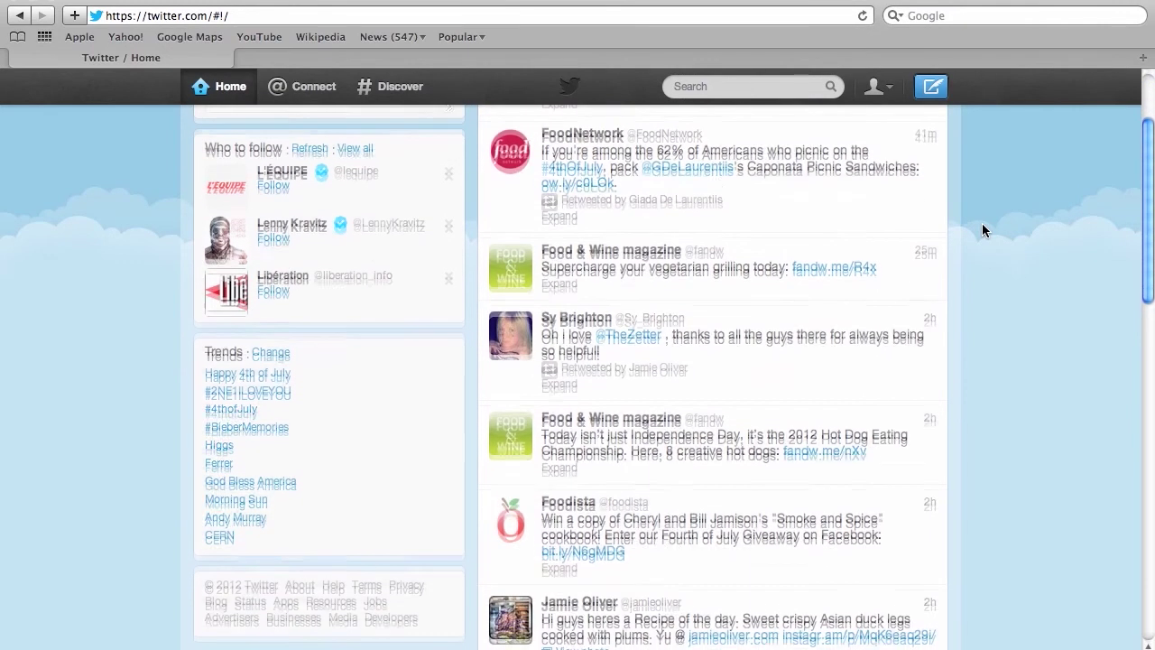
scroll(982, 230, "down", 3)
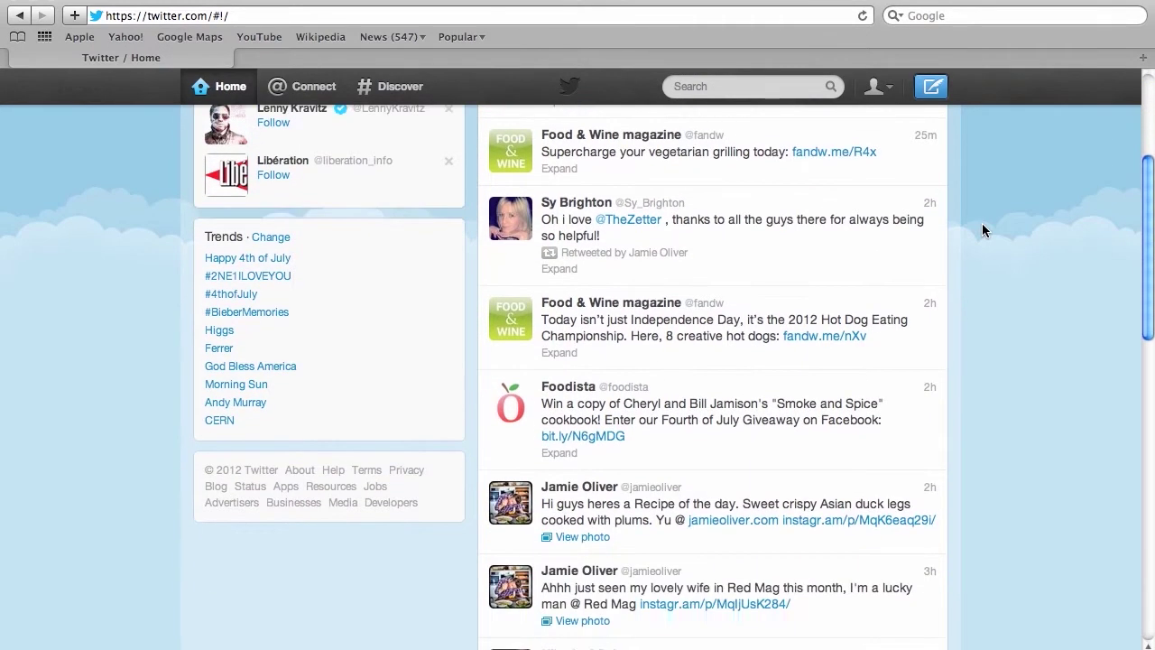
scroll(981, 230, "down", 5)
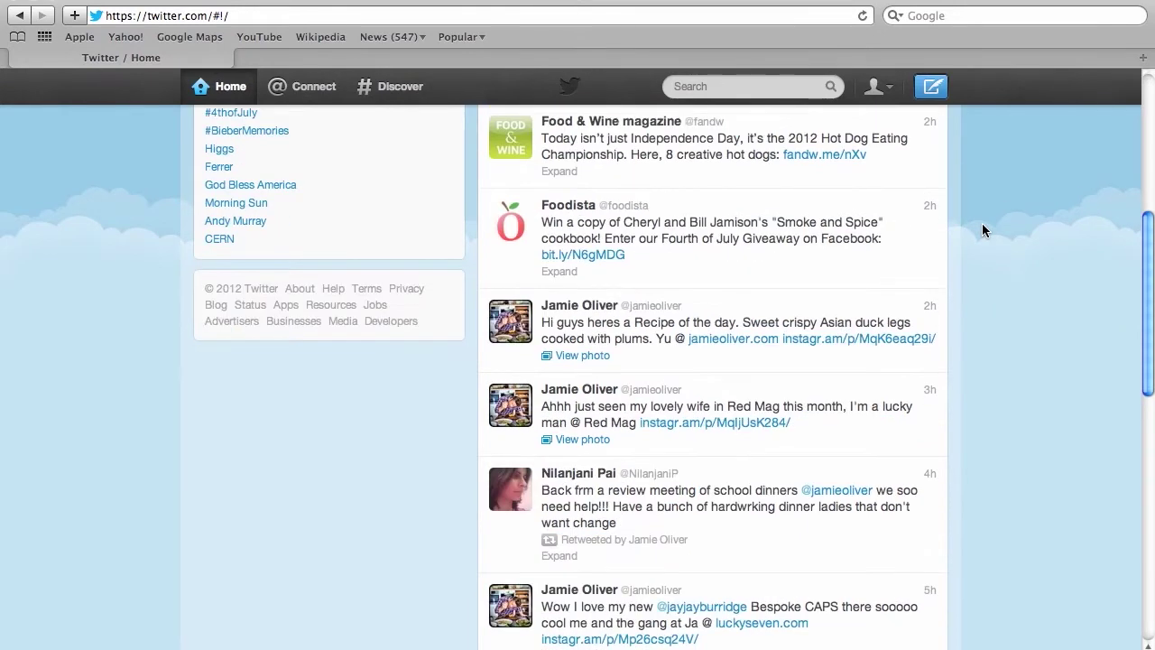
scroll(982, 230, "down", 3)
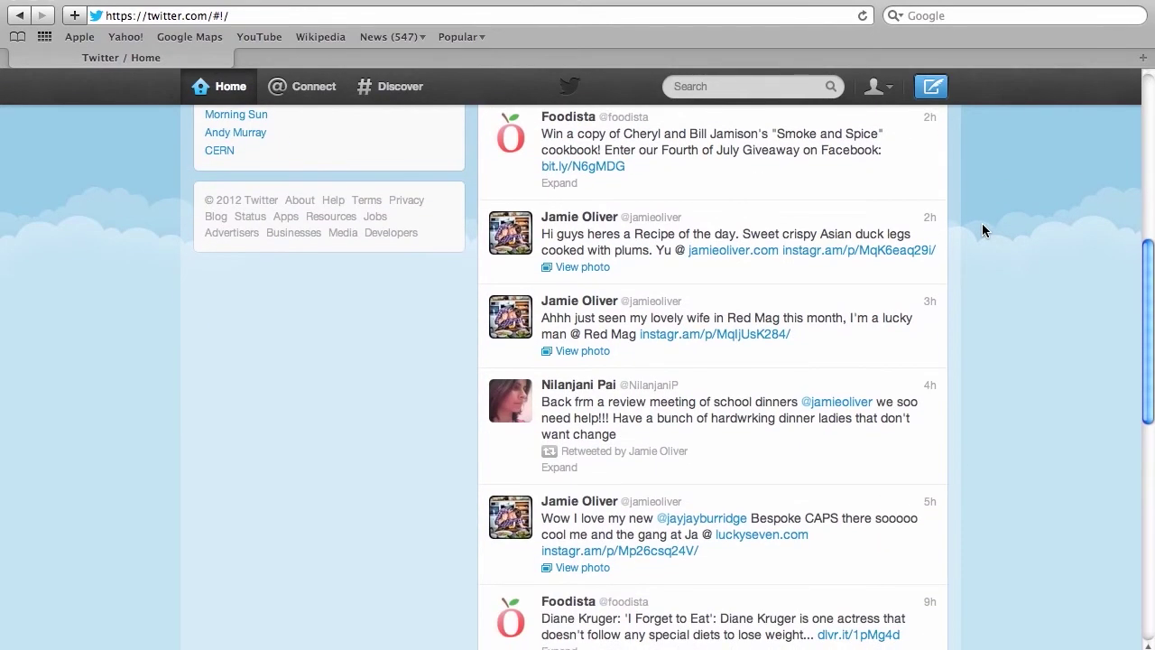
scroll(982, 231, "up", 1)
mouse_move(701, 379)
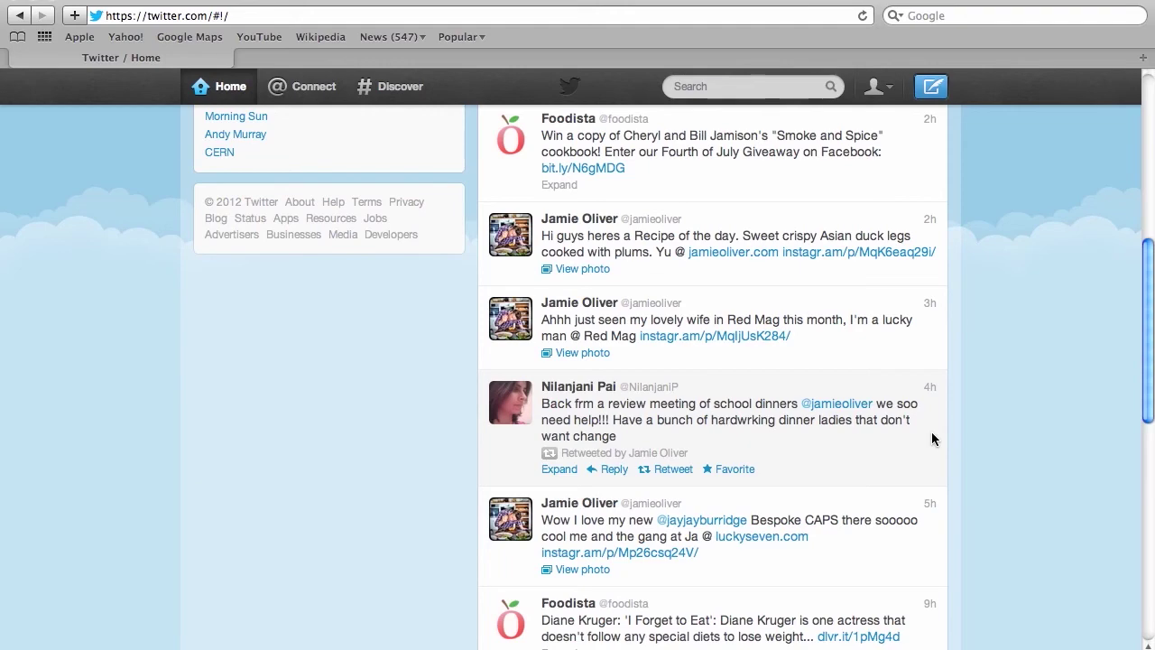
scroll(932, 438, "up", 2)
scroll(932, 438, "up", 5)
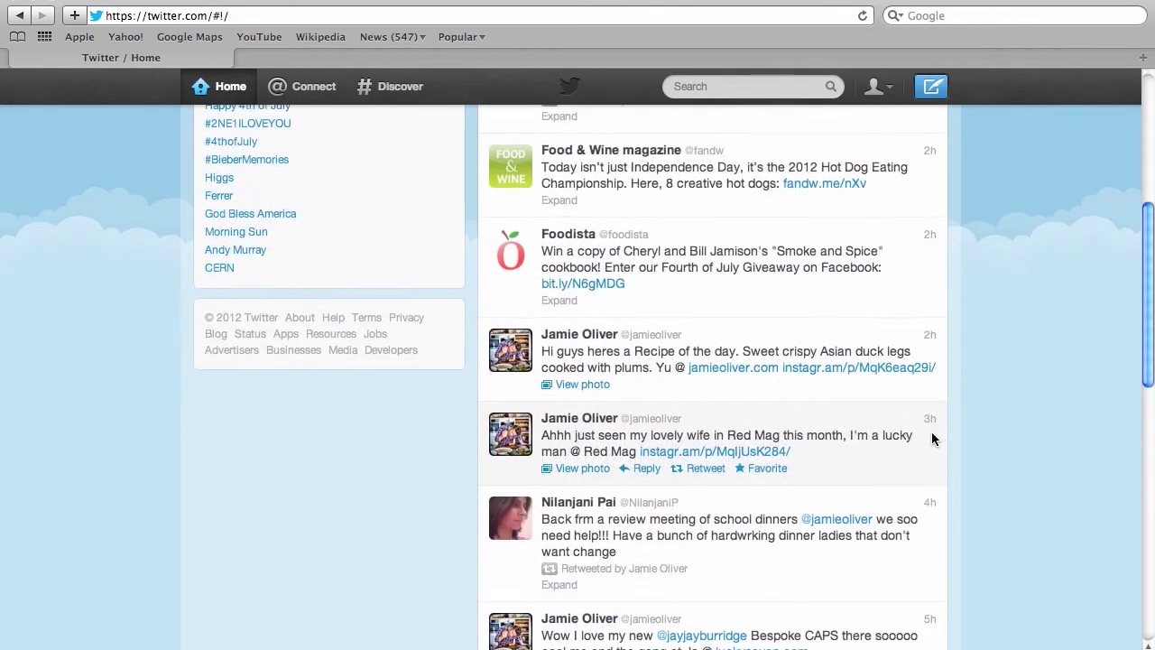
scroll(932, 439, "up", 4)
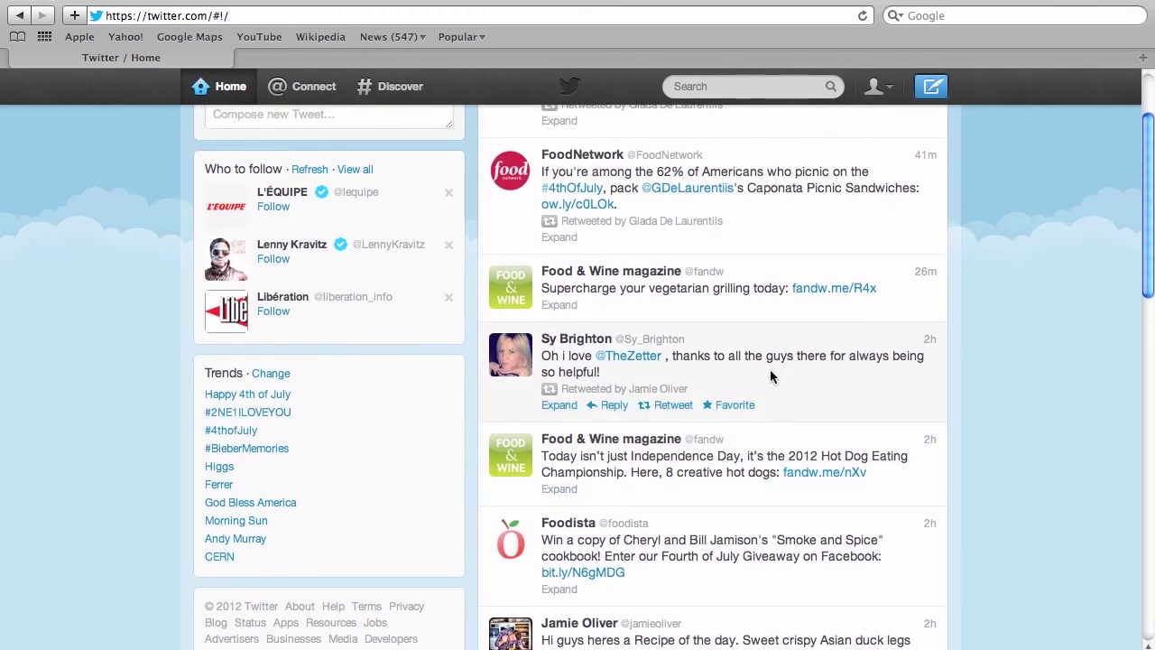
scroll(915, 391, "up", 2)
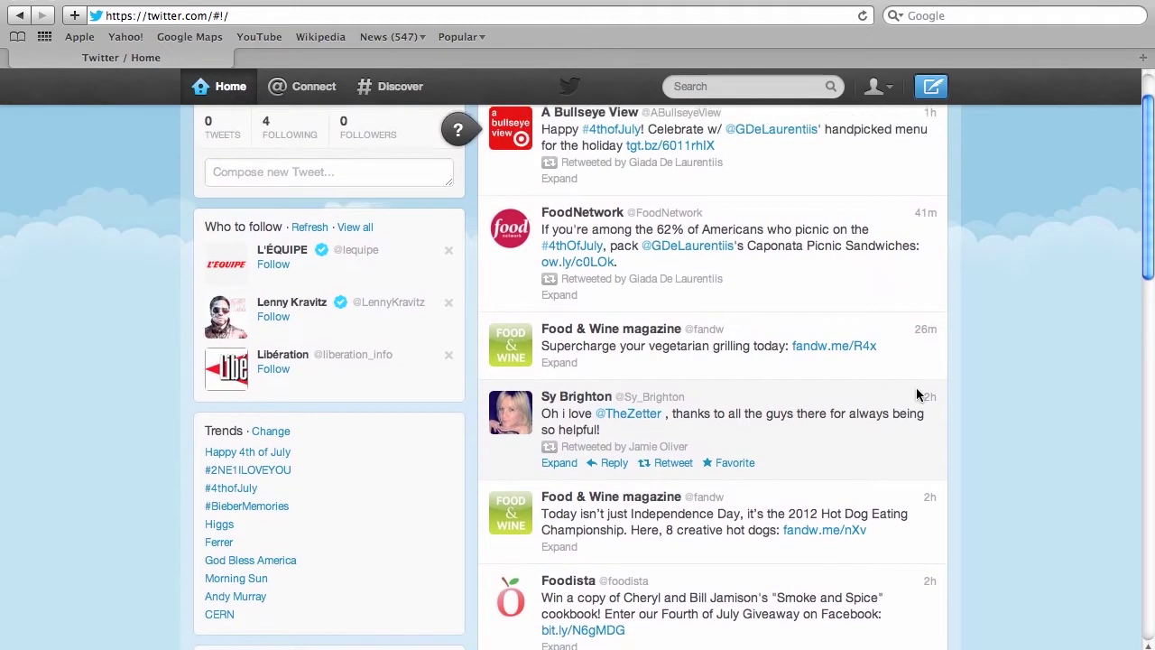
scroll(916, 394, "up", 1)
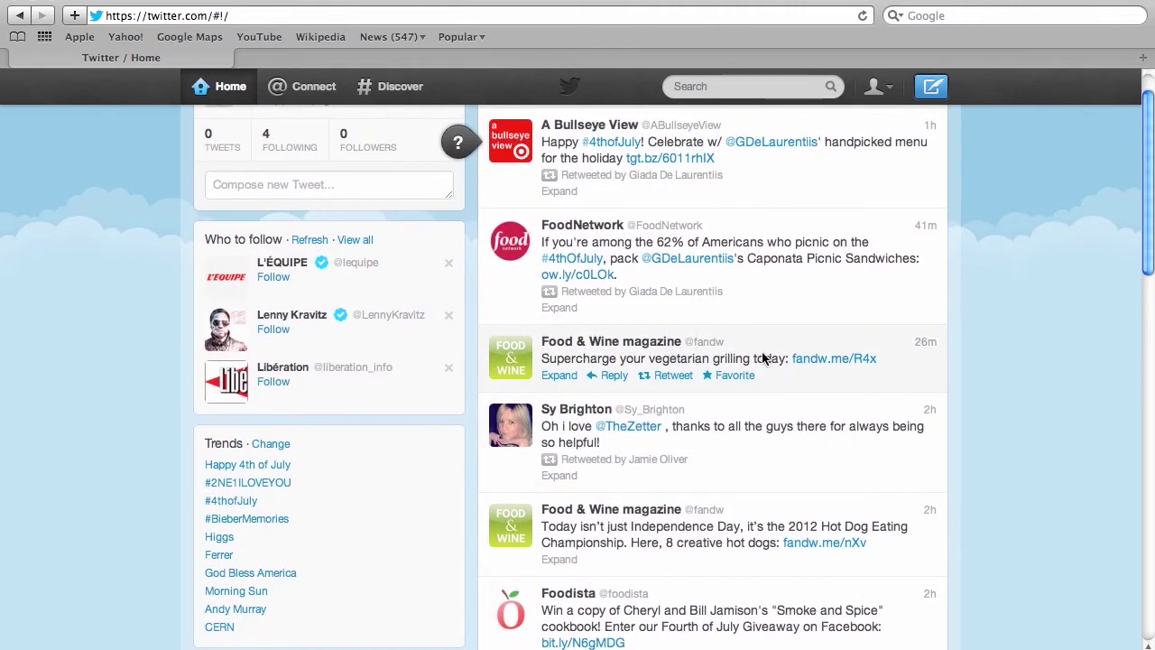
Retweet Food & Wine's 'Supercharge your vegetarian grilling today' tweet and confirm it.
left_click(672, 376)
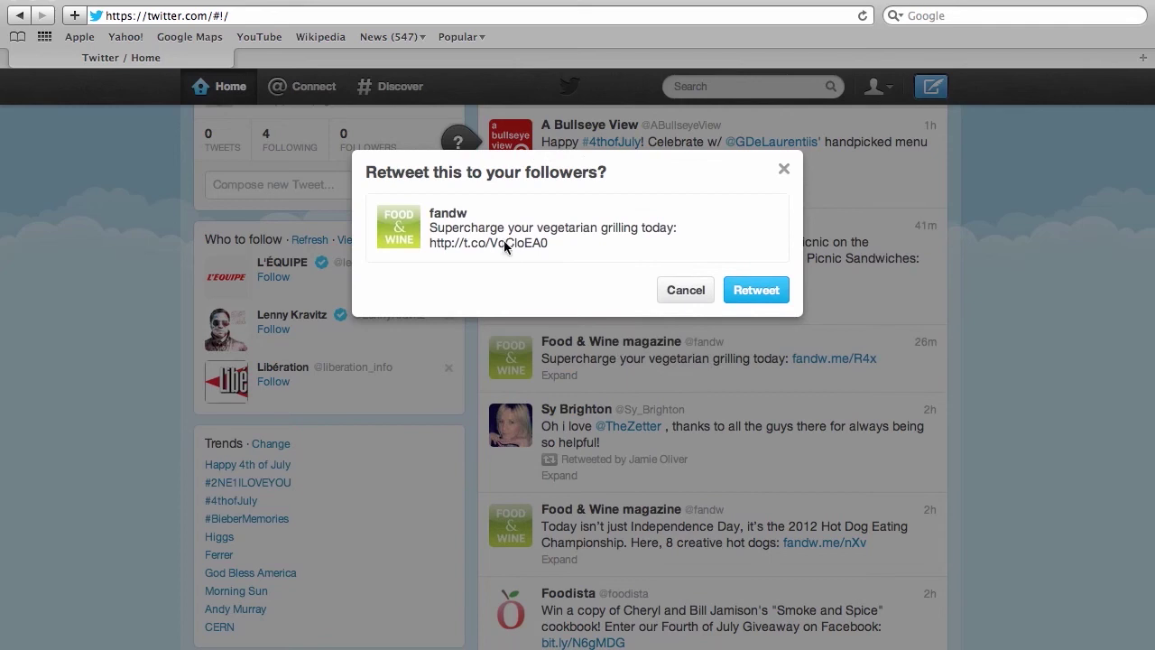
left_click(770, 294)
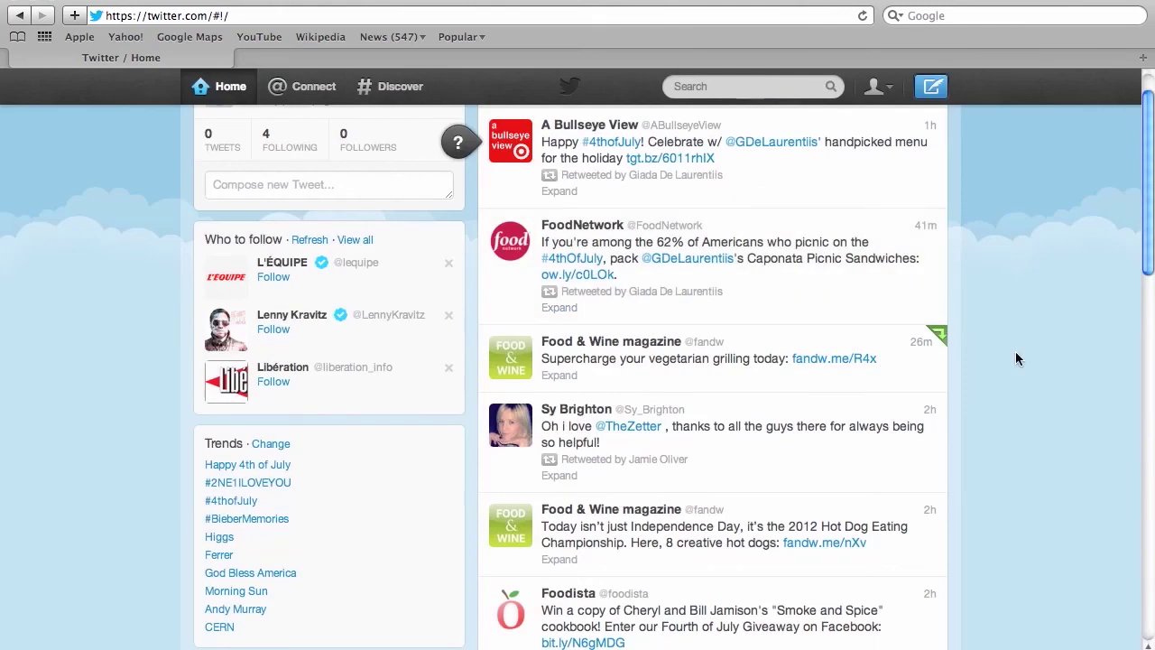
scroll(1017, 358, "up", 2)
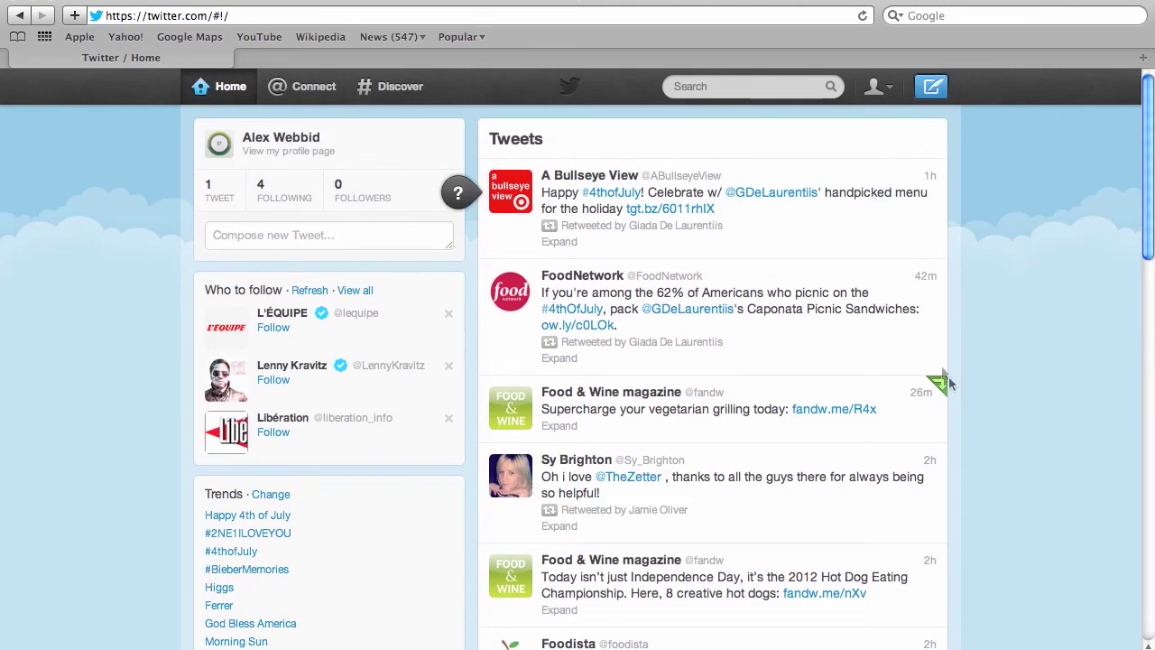
mouse_move(919, 399)
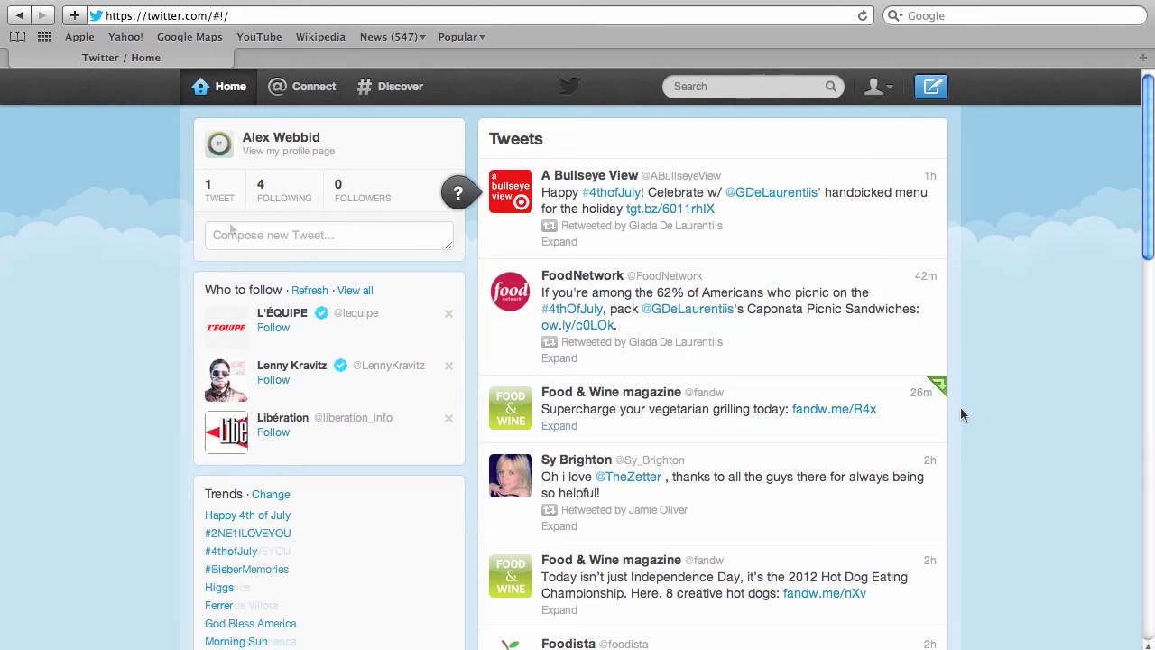
From the profile, tweet 'It is easy to make healthy vegetarian meals… My secret is fresh ingredients and cheese with character'.
left_click(216, 192)
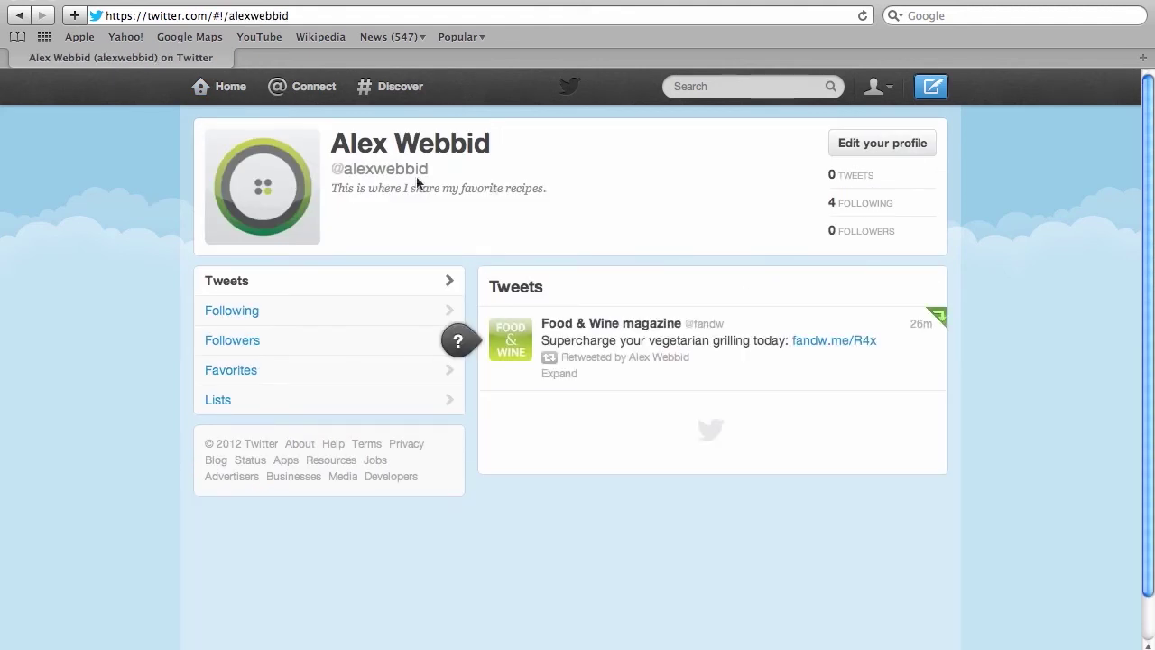
left_click(933, 86)
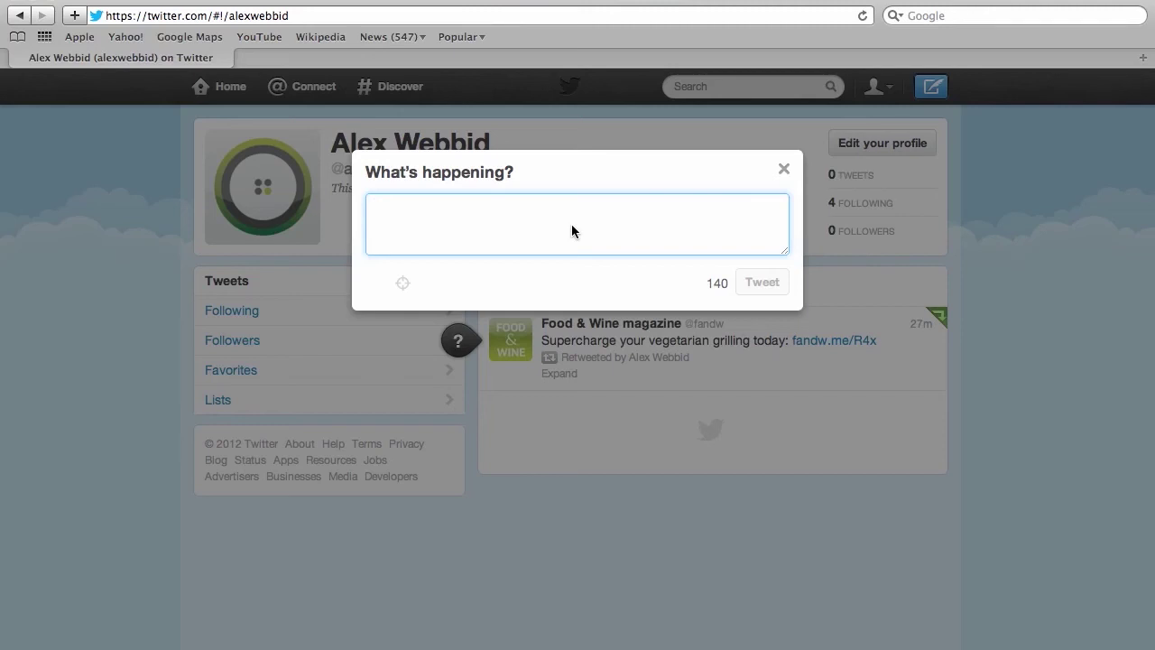
type("It is easy t")
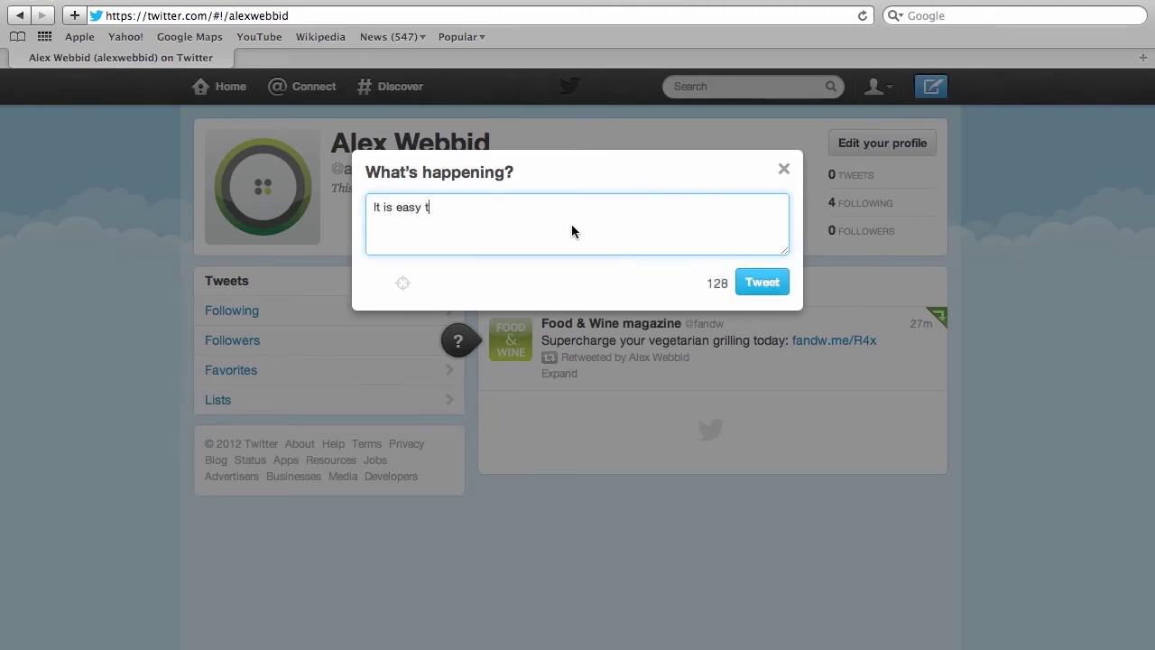
type("o make healthy vegeta")
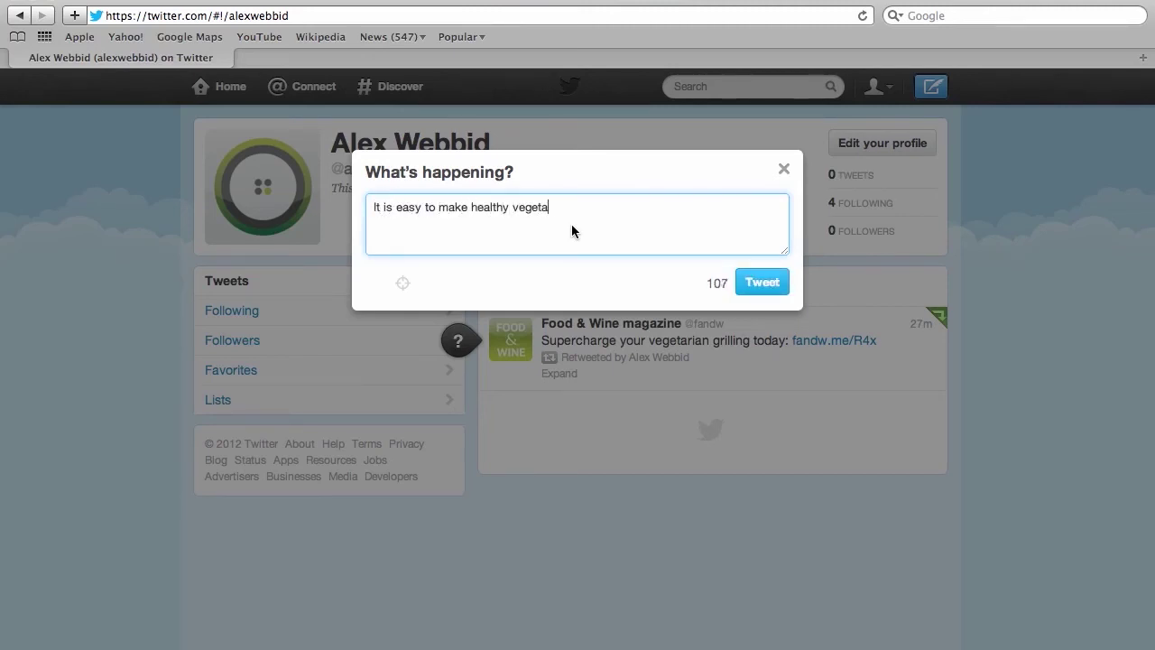
type("rian meals that also taste very good.")
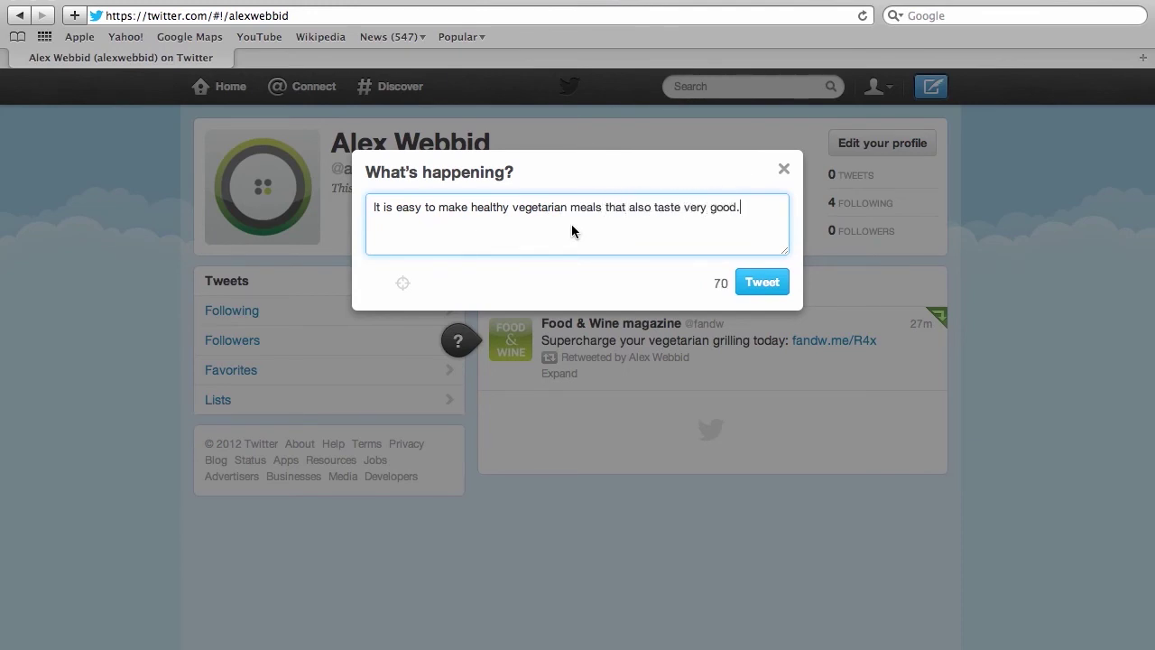
type(" My secret is fresh ing")
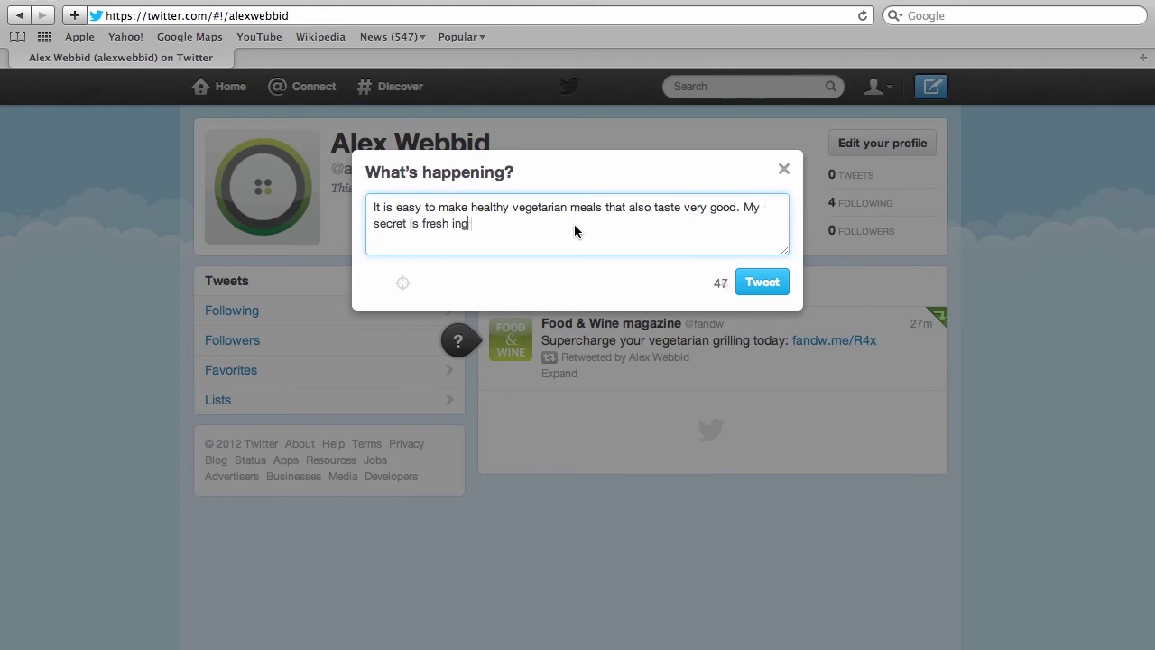
type("redients and cheese with character.")
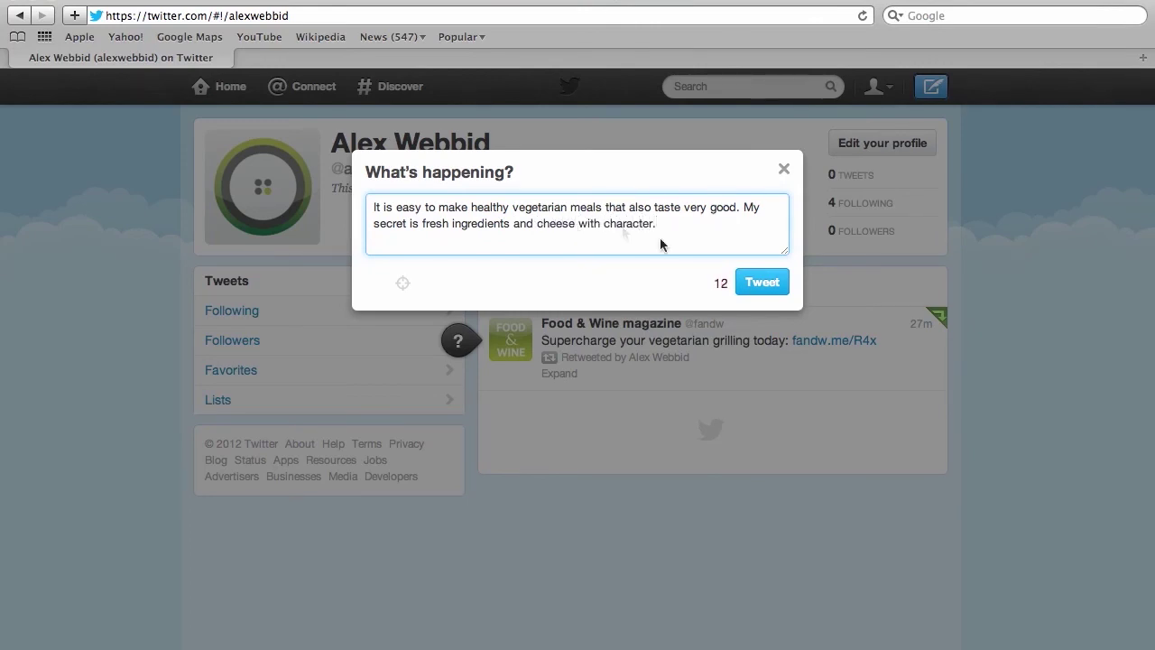
left_click(764, 282)
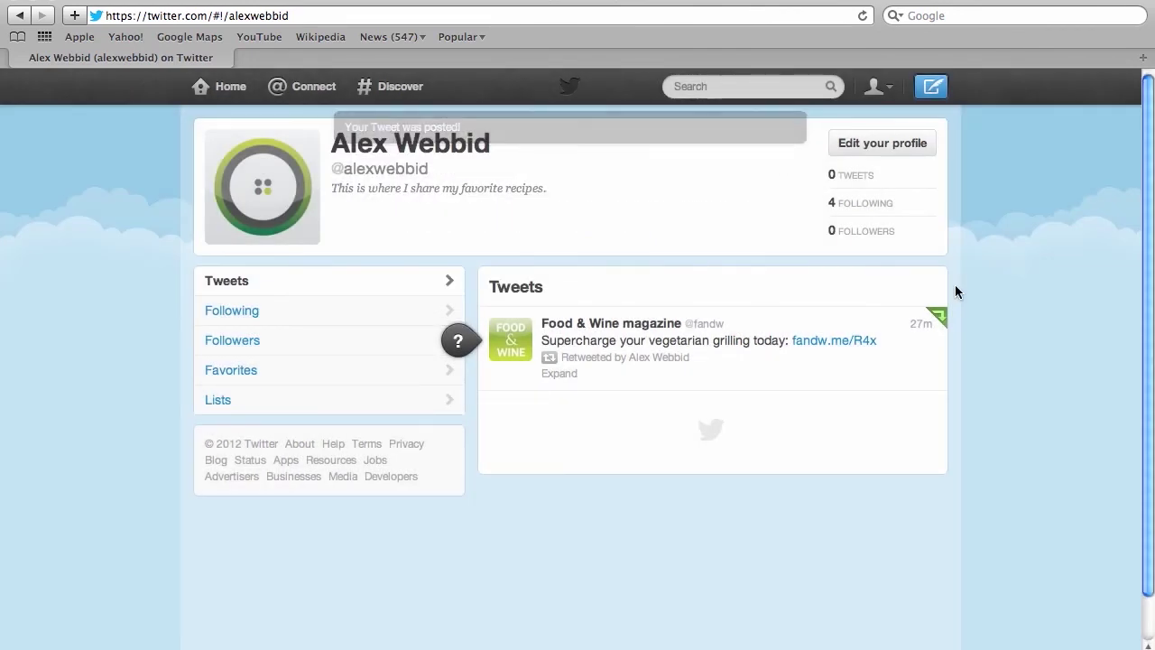
Reload the profile page so it lists the new tweet and the Food & Wine retweet.
left_click(862, 15)
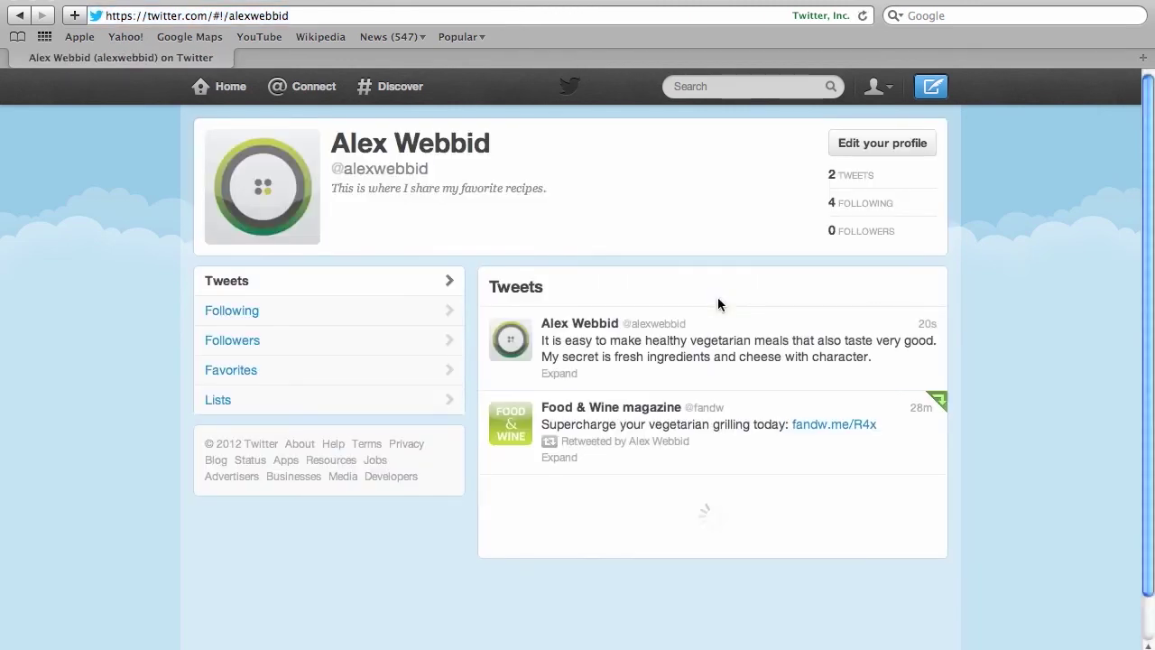
mouse_move(593, 323)
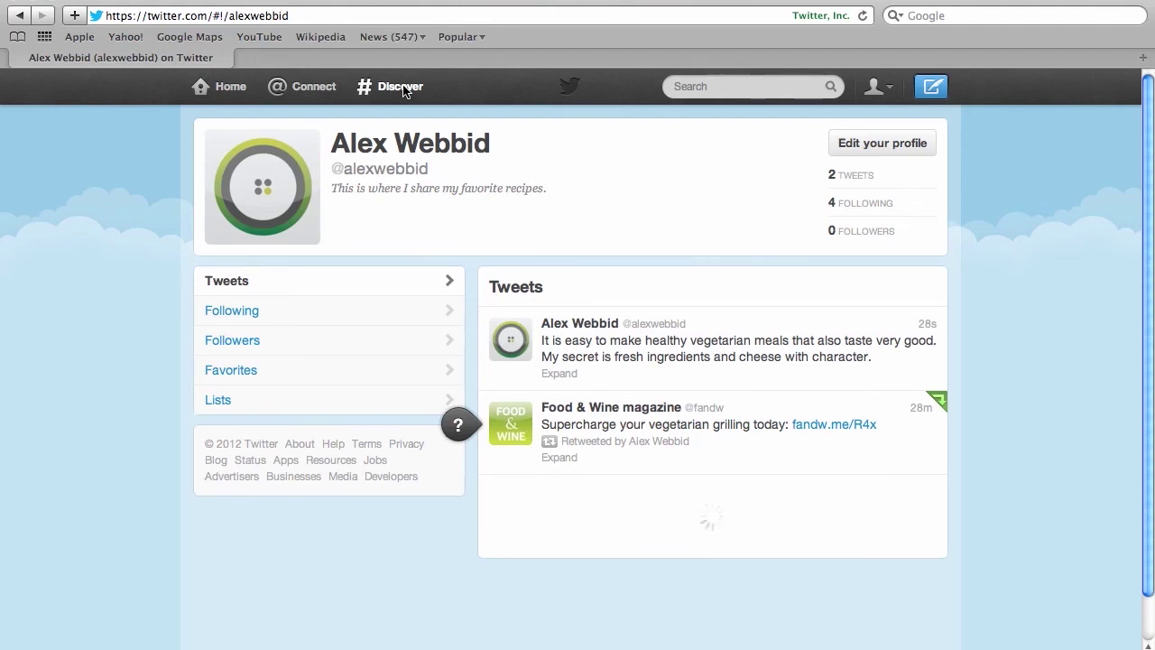
Search Twitter for #recipes.
left_click(706, 86)
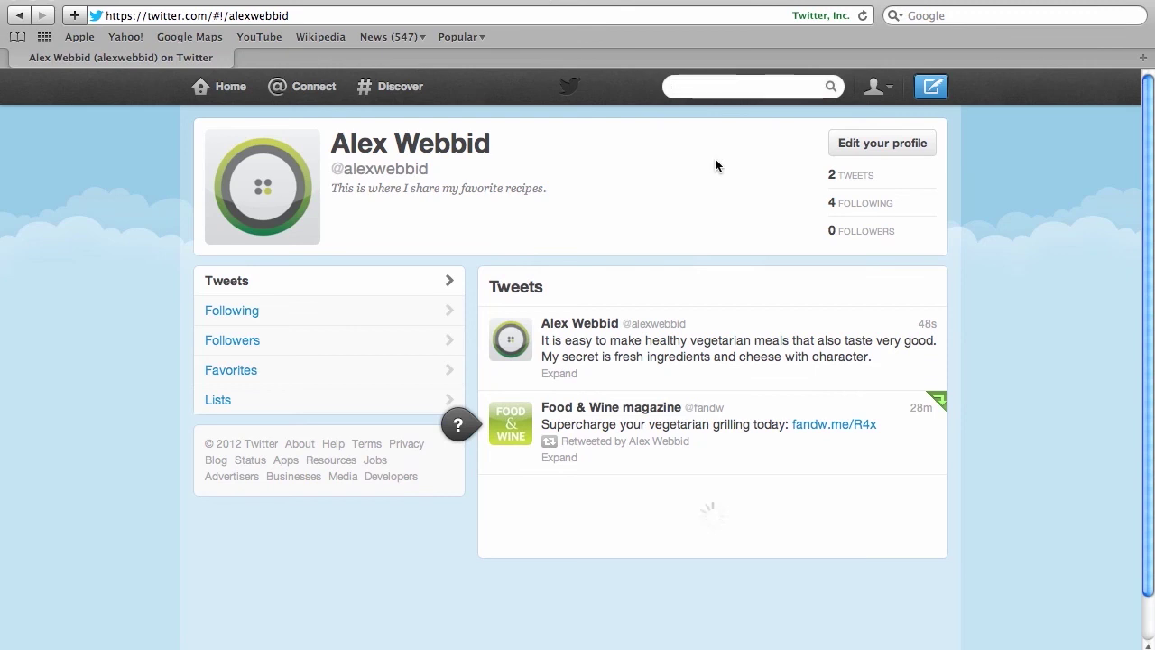
type("#recipes")
key("Return")
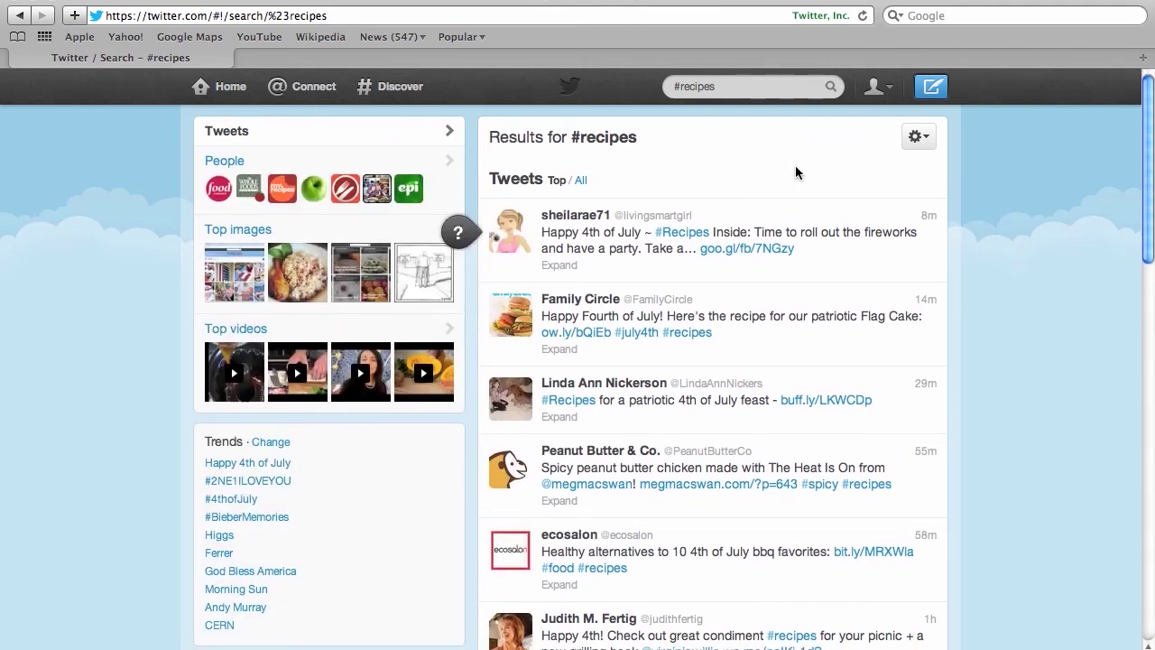
Retweet ecosalon's tweet on healthy alternatives to 4th of July bbq favorites.
scroll(785, 170, "down", 1)
scroll(796, 172, "down", 3)
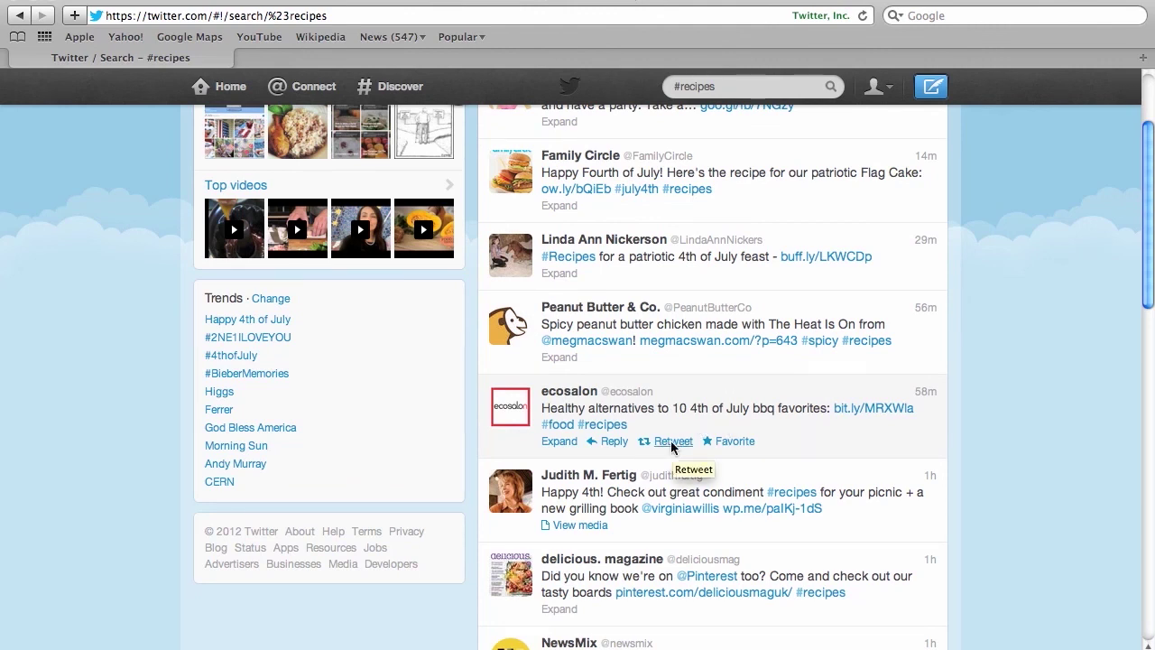
left_click(673, 443)
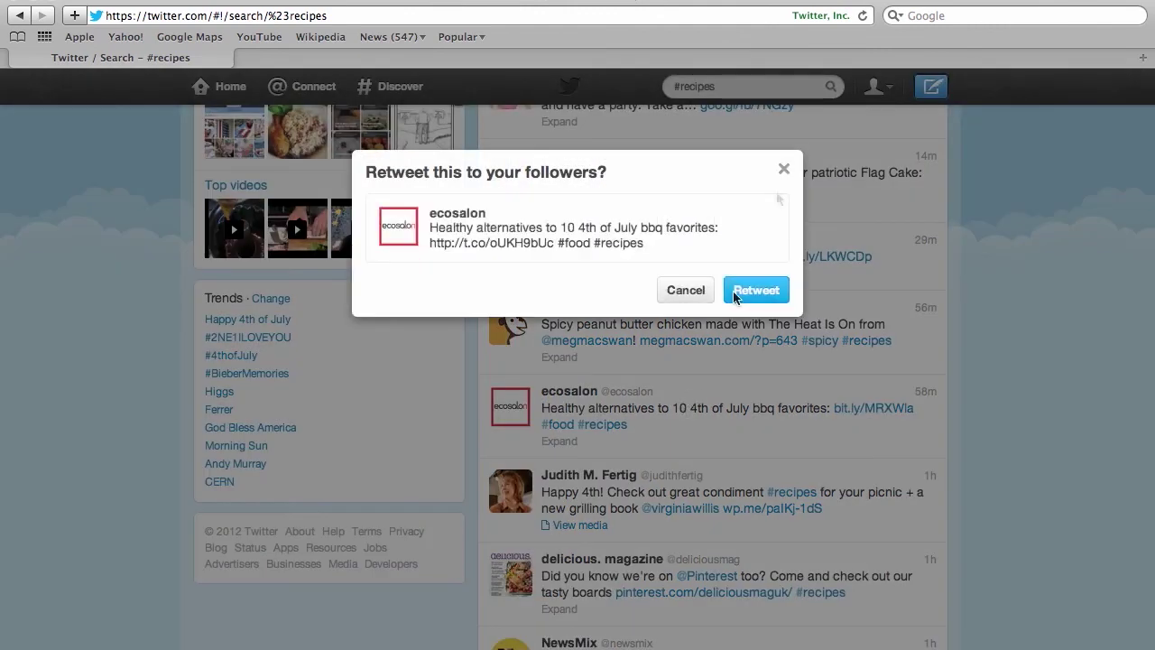
left_click(766, 289)
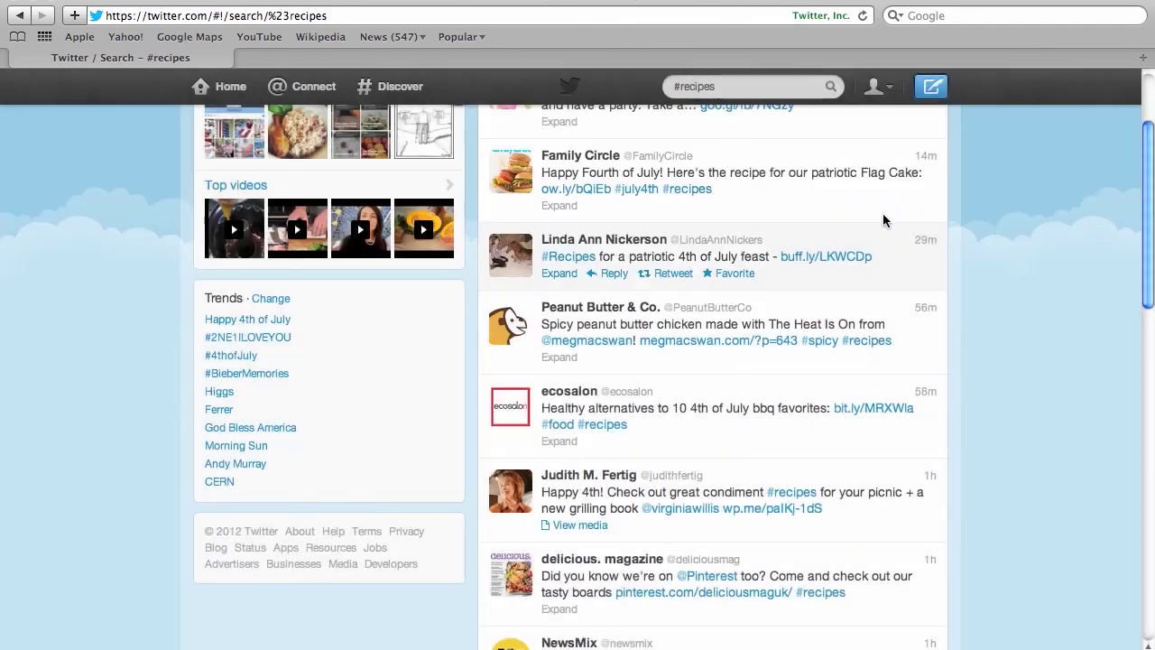
scroll(883, 220, "up", 3)
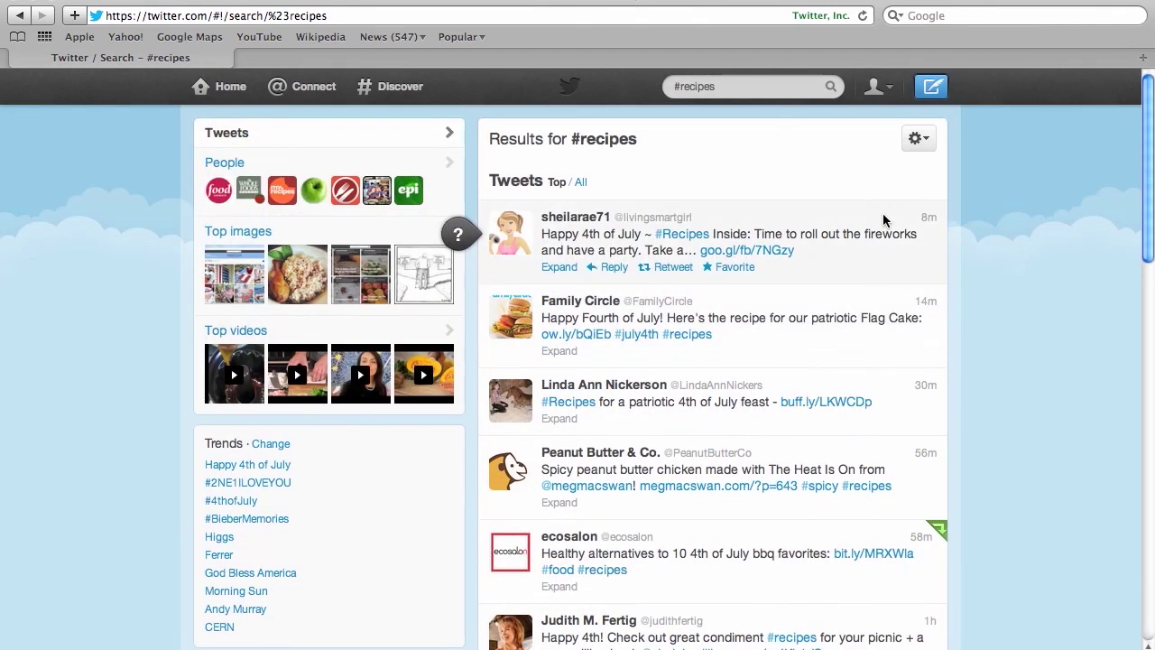